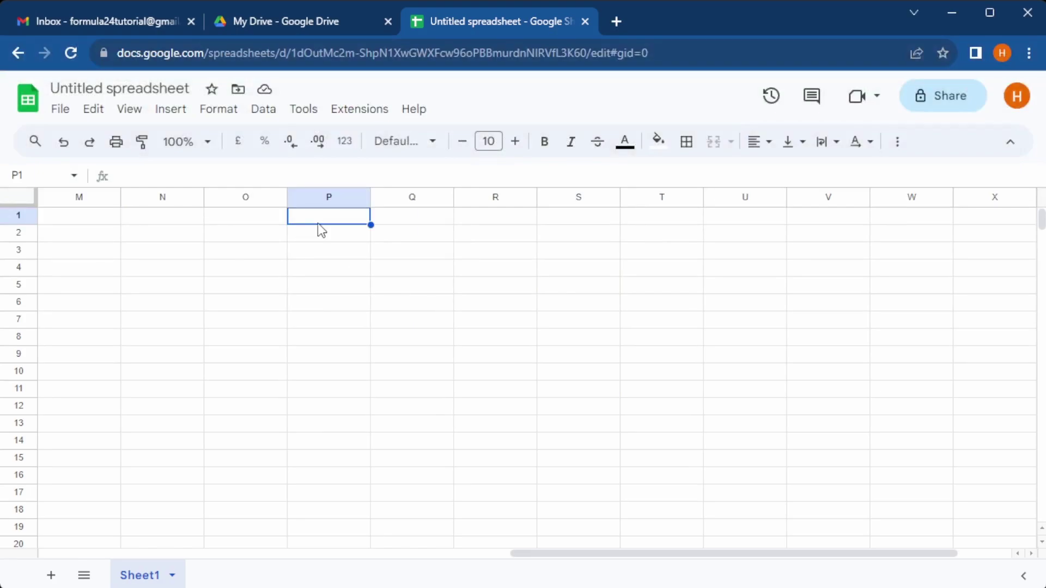
- In P2, type =lambda(now,cell,if(len(cell),now,))(now(),R2) so column R drives the timestamp
left_click(319, 230)
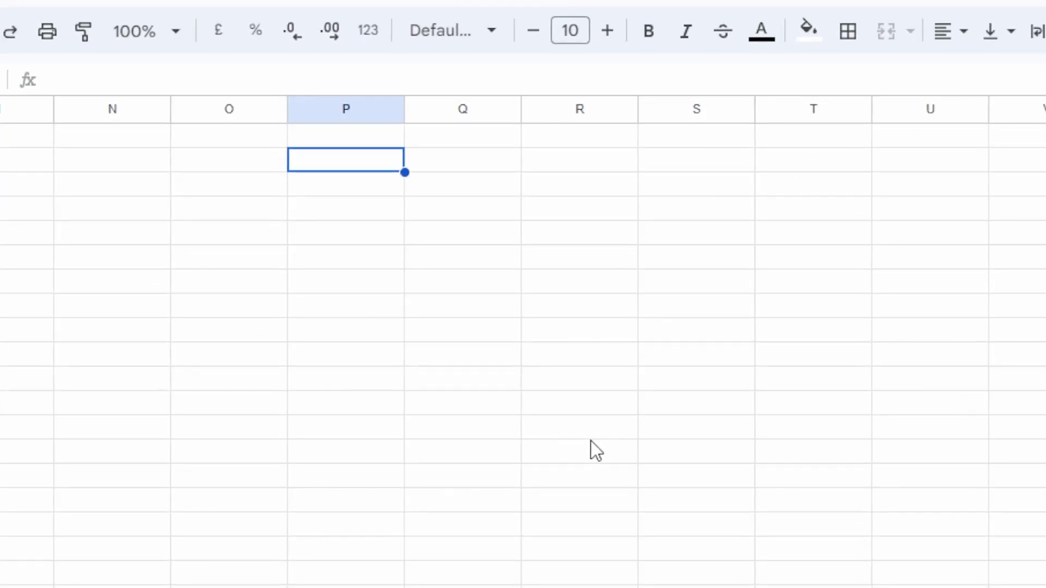
key("Down")
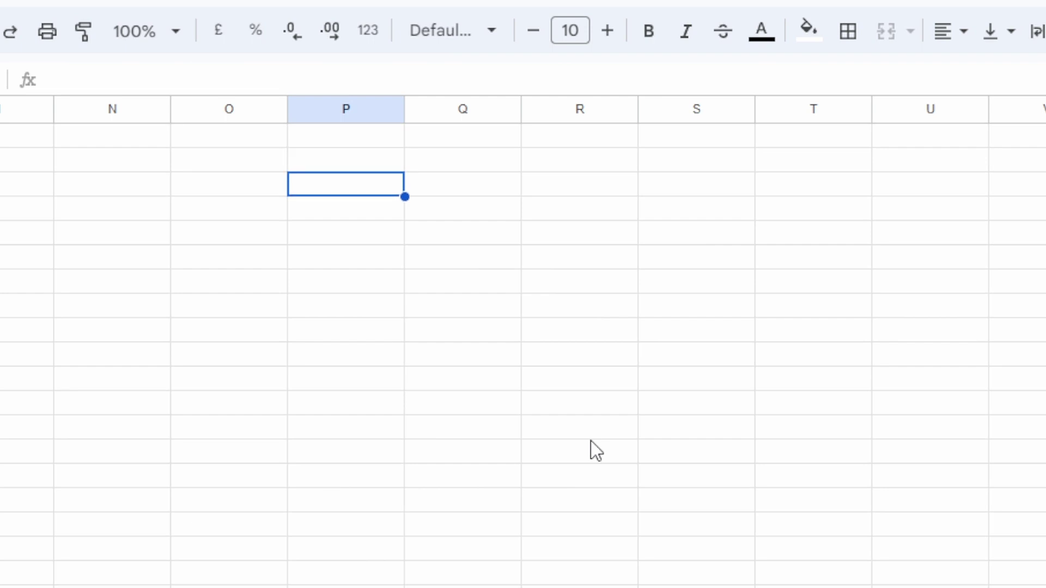
key("Down")
key("Up")
key("Up")
key("Right")
key("Right")
key("Down")
key("Down")
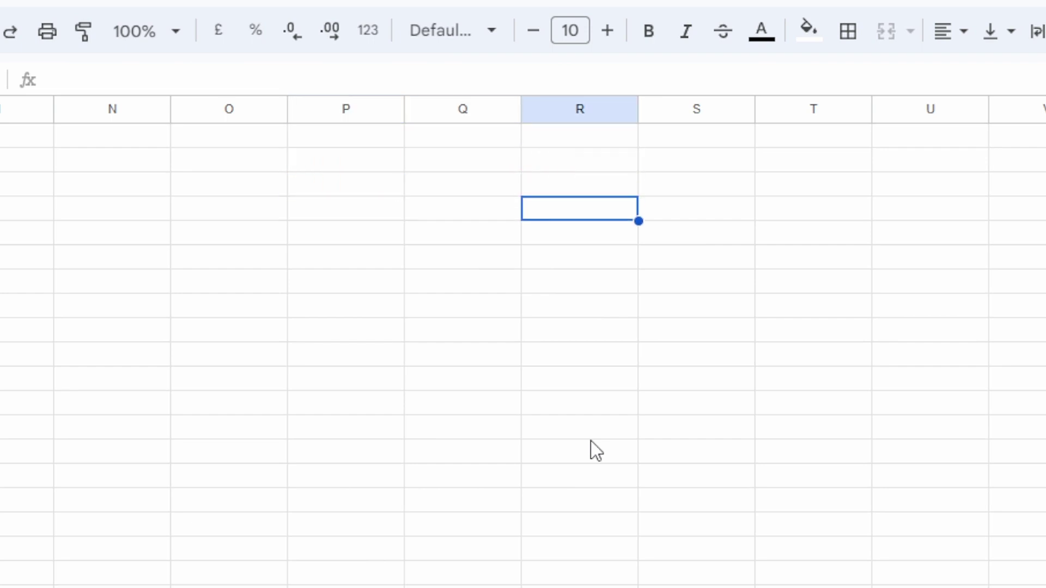
key("Up")
key("Up")
key("Left")
key("Left")
scroll(198, 229, "right", 2)
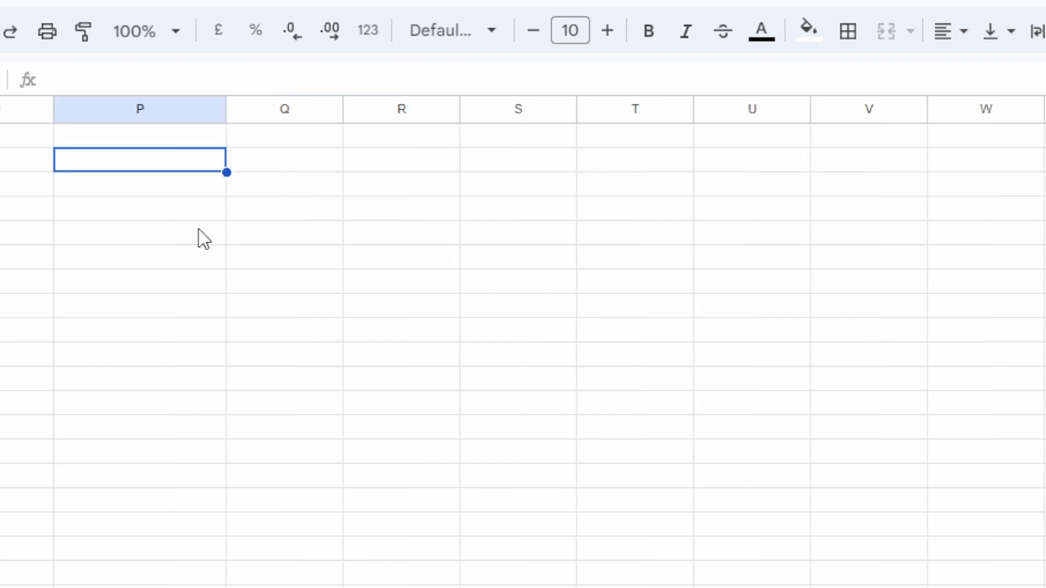
type("=lambd")
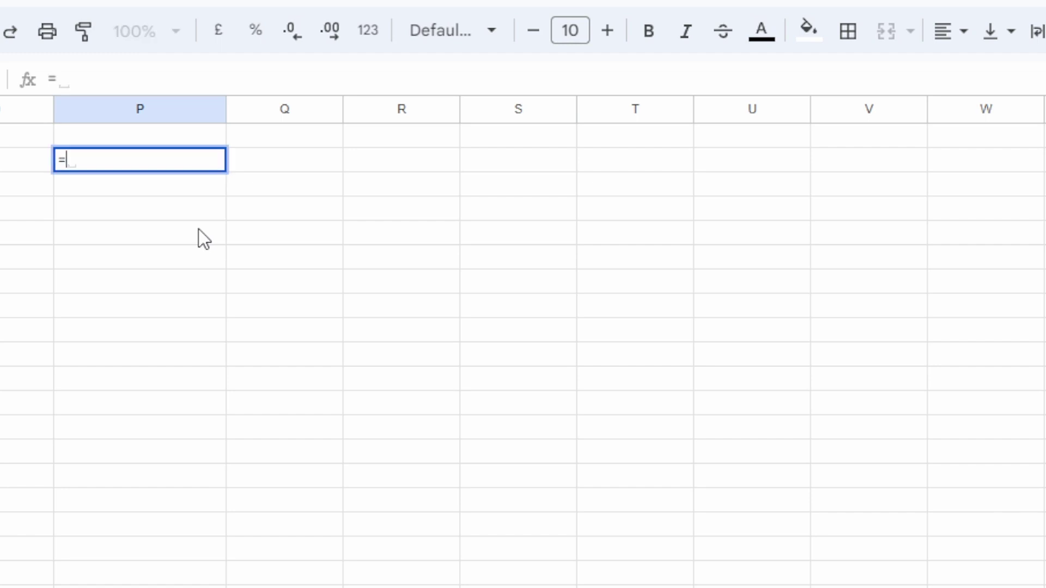
type("a(")
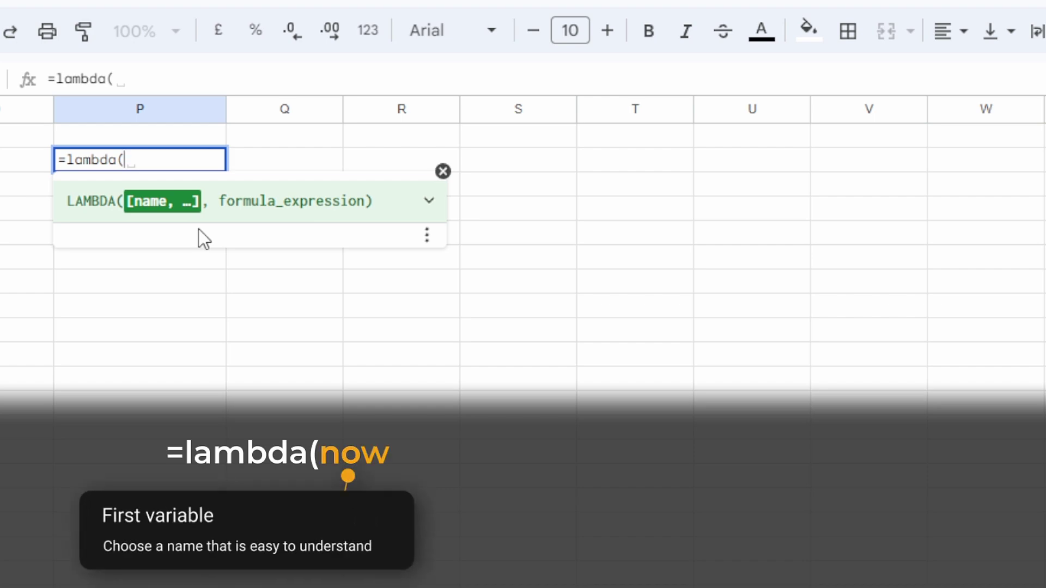
type("now,")
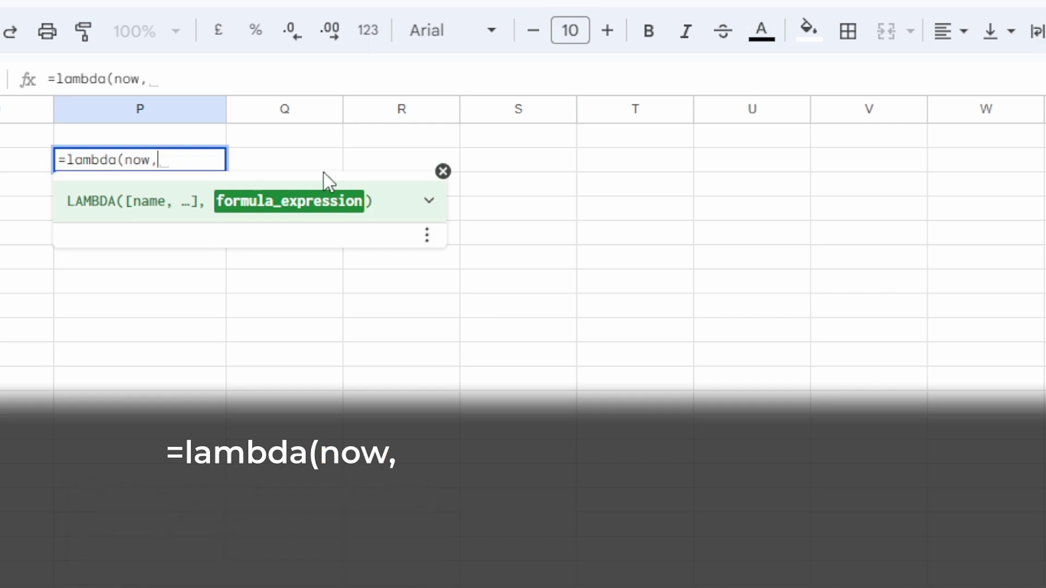
type("cell,")
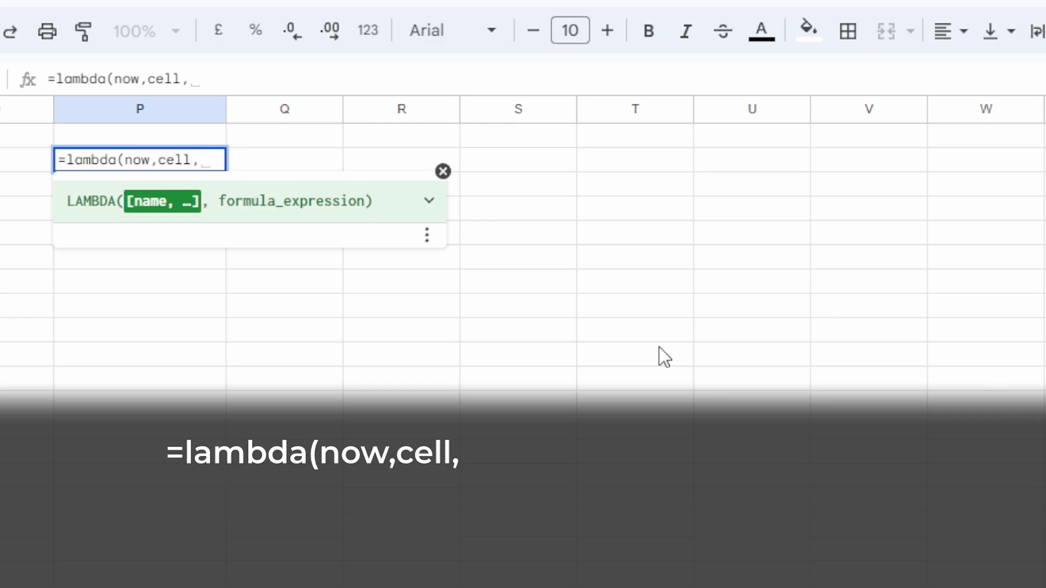
type("if(")
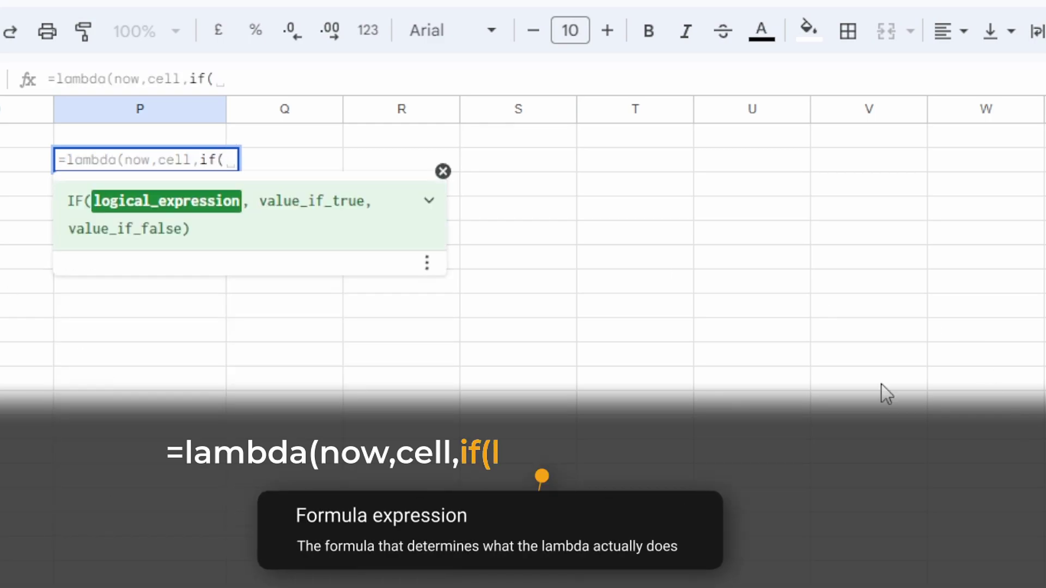
type("len(cell)")
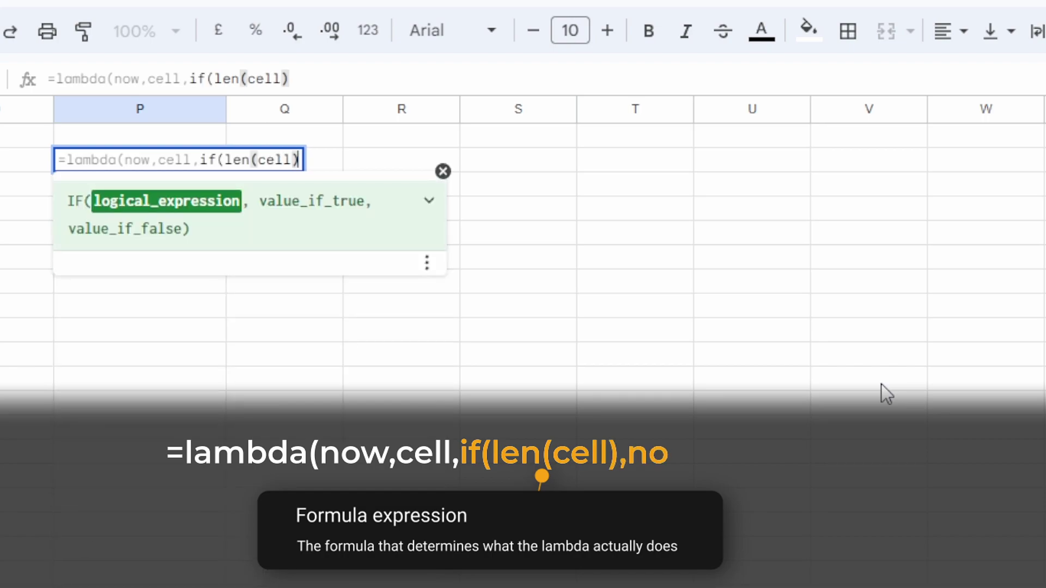
type(",now")
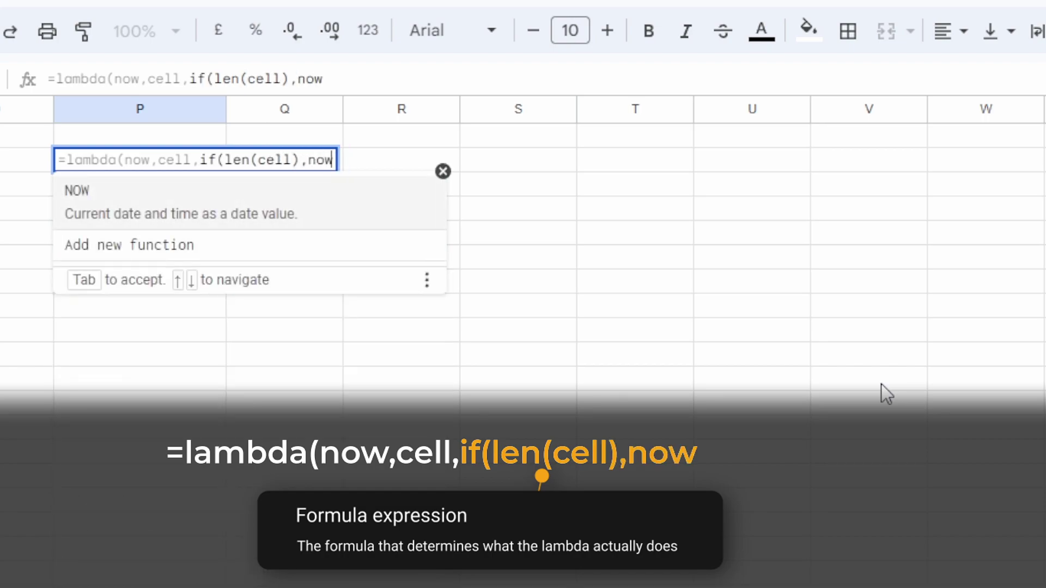
type(",)")
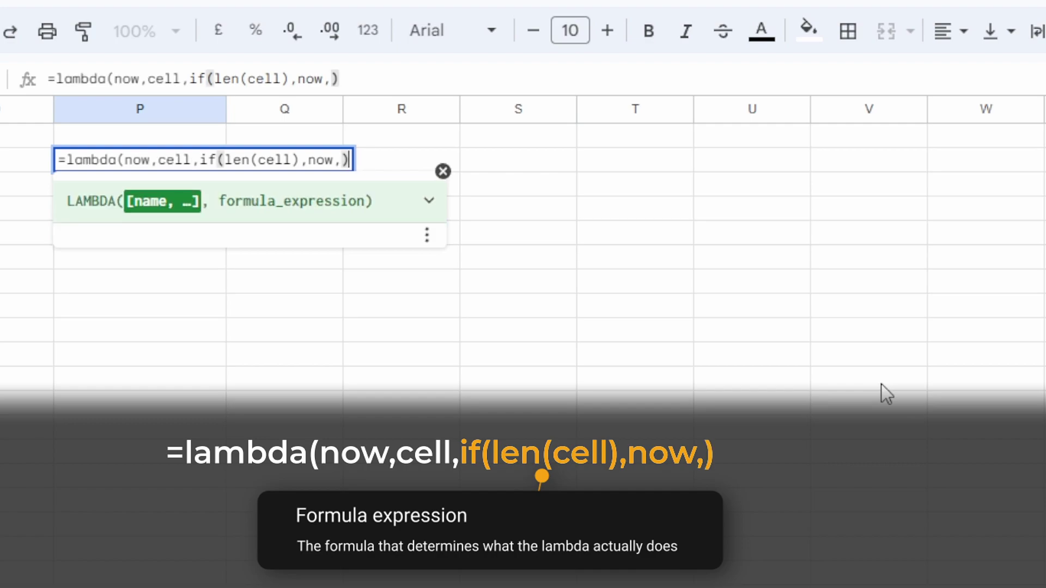
type(")")
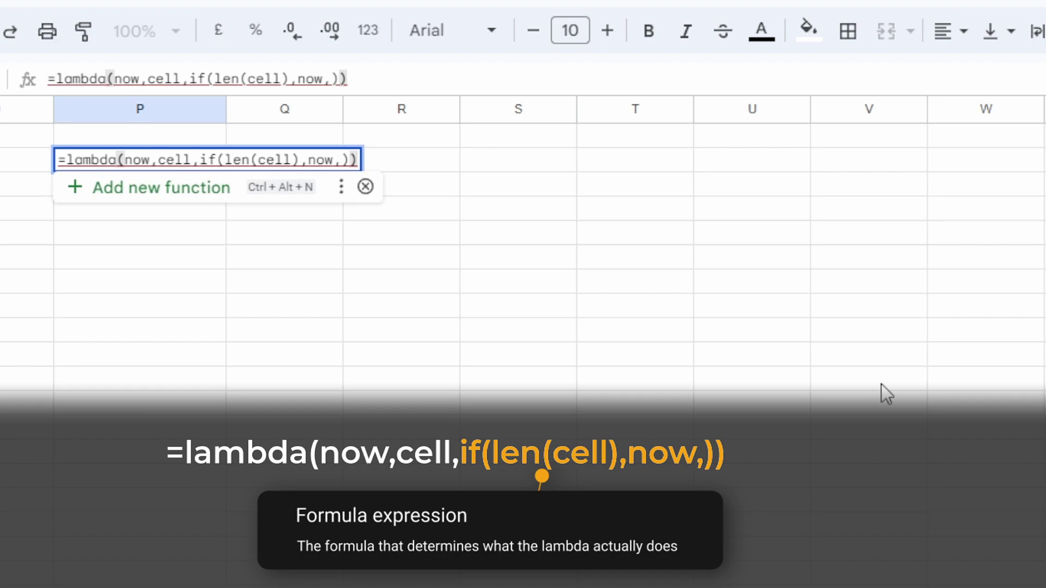
type("(")
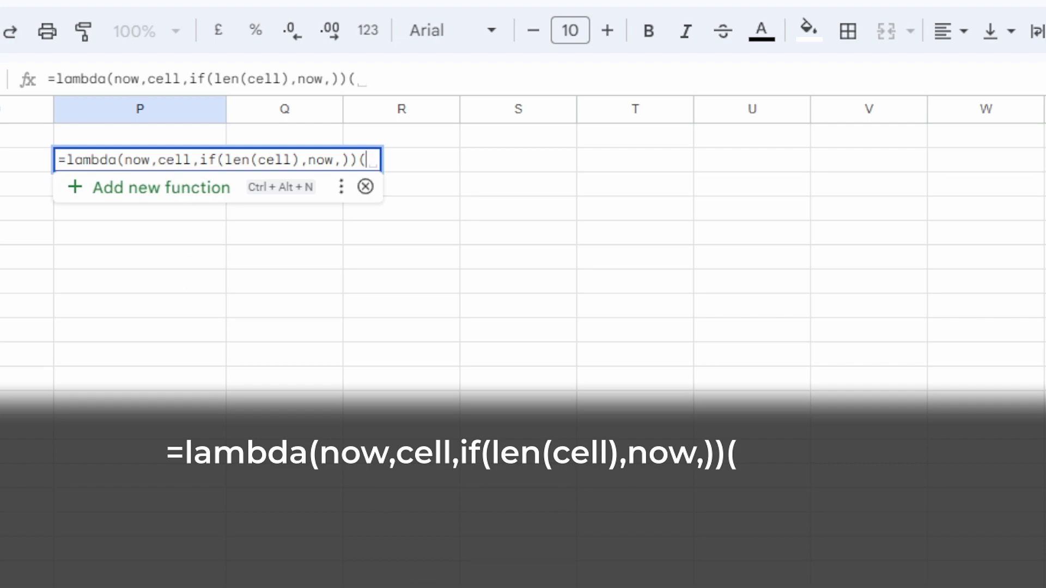
type("now()")
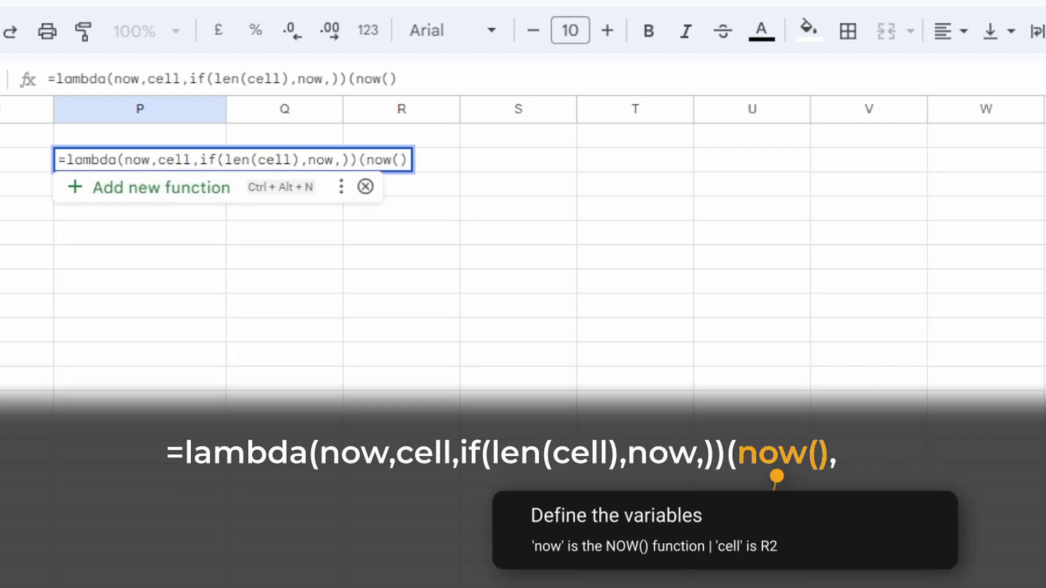
type(",R2")
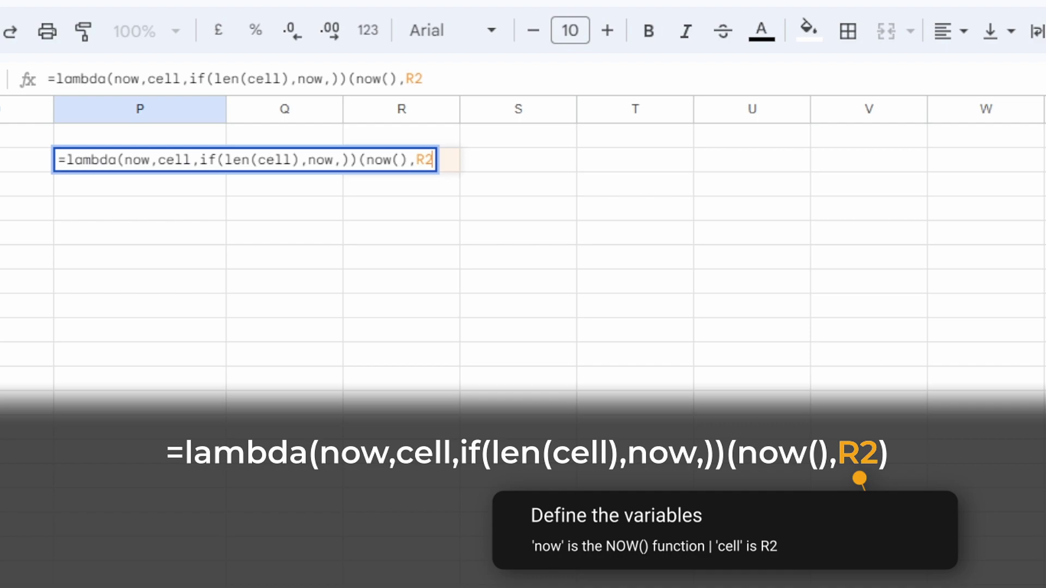
type(")")
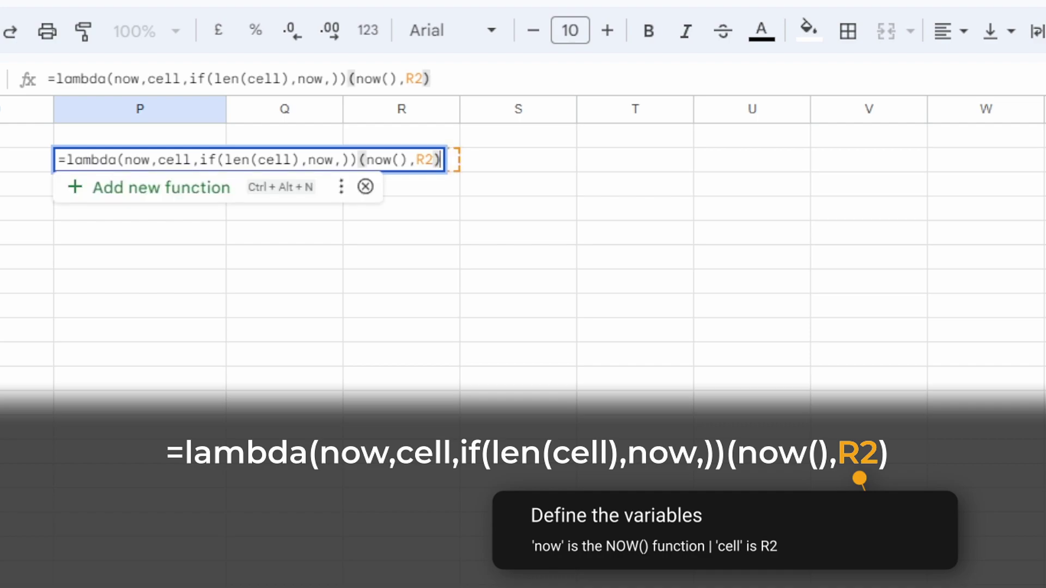
- Commit P2's timestamp formula and enter 8 in R2
key("Return")
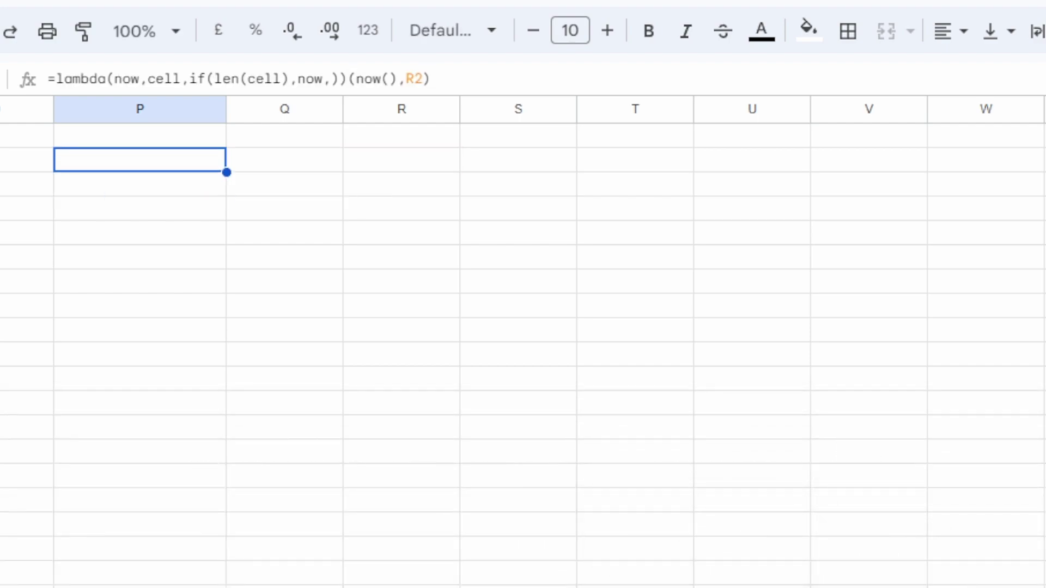
left_click(284, 160)
left_click(401, 160)
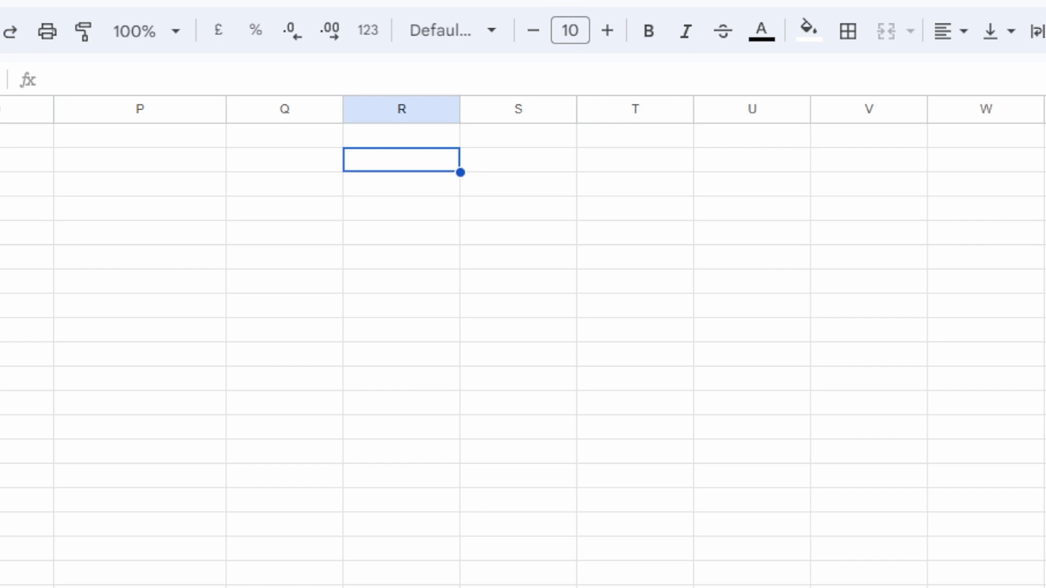
type("8")
key("Return")
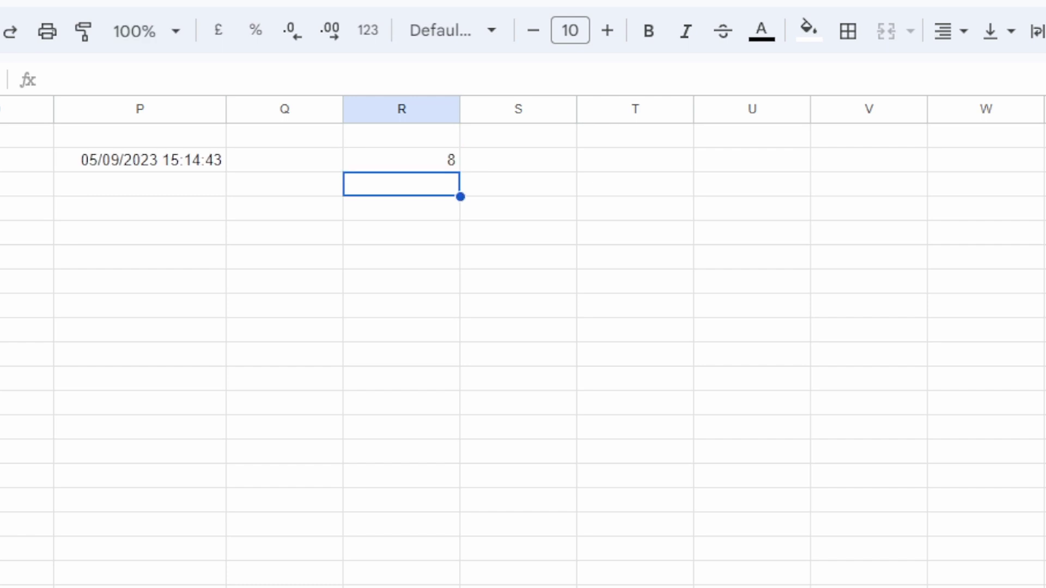
- Replace now() with TODAY() in P2's formula so it shows the date 05/09/2023
left_click(285, 160)
left_click(140, 160)
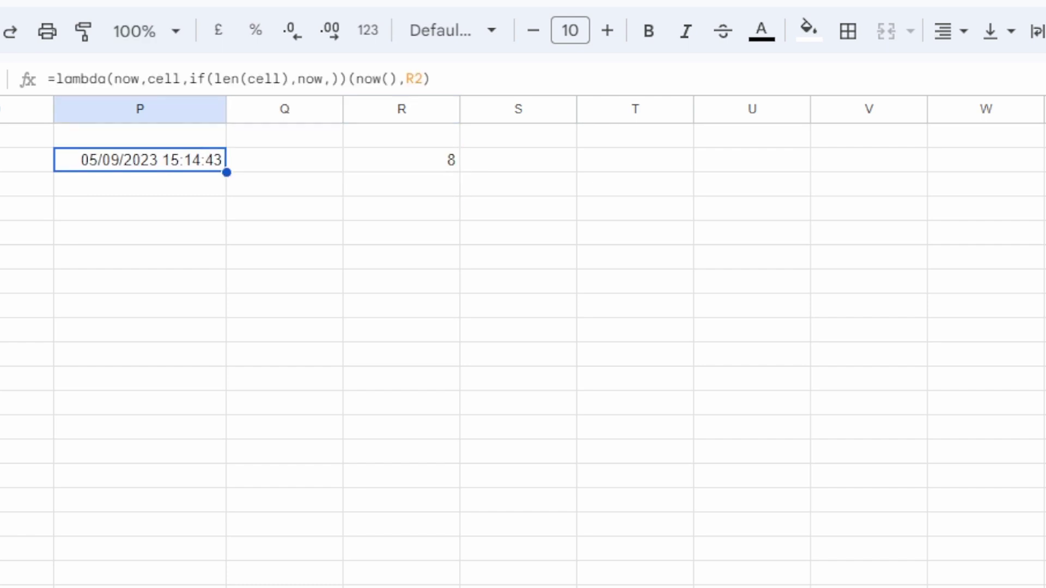
left_click(431, 79)
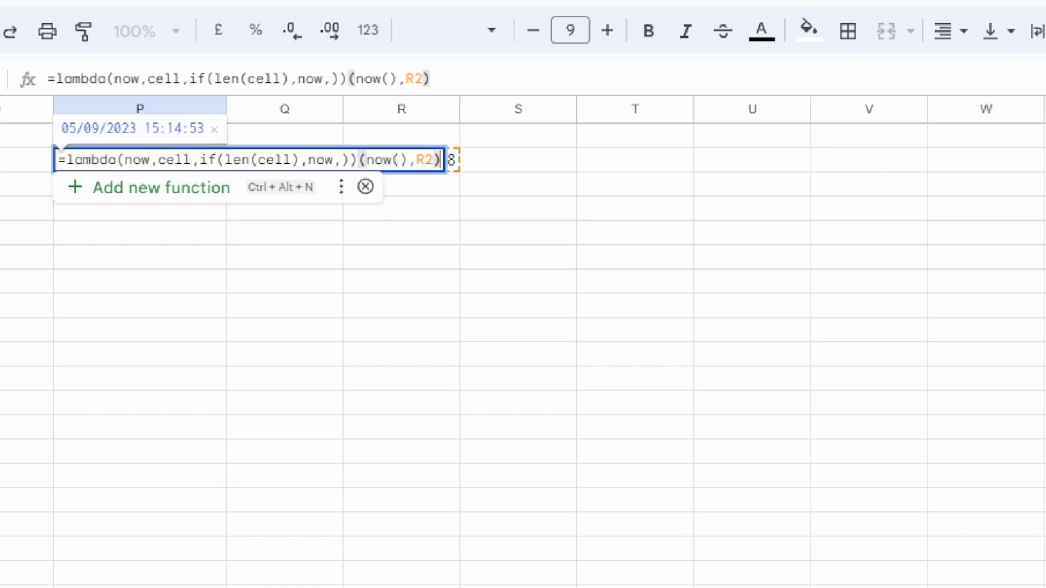
left_click_drag(389, 160, 367, 160)
type("today")
key("Tab")
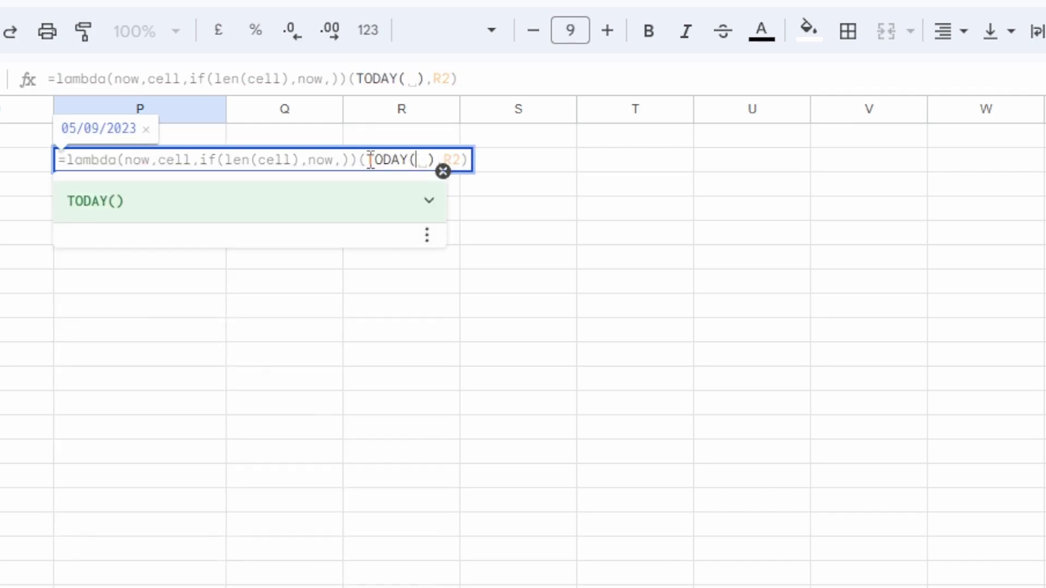
key("Return")
left_click(368, 159)
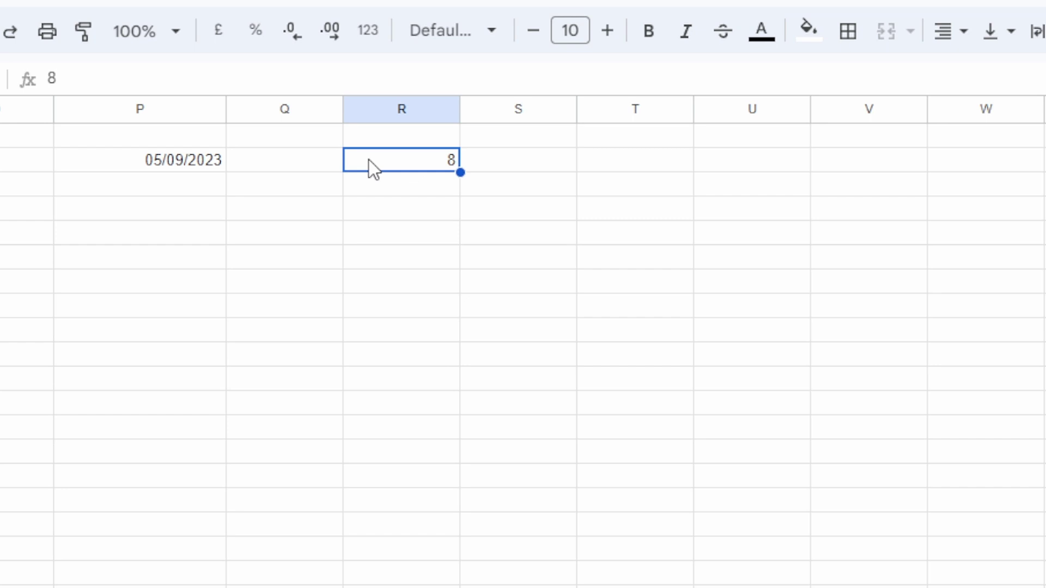
key("Left")
key("Left")
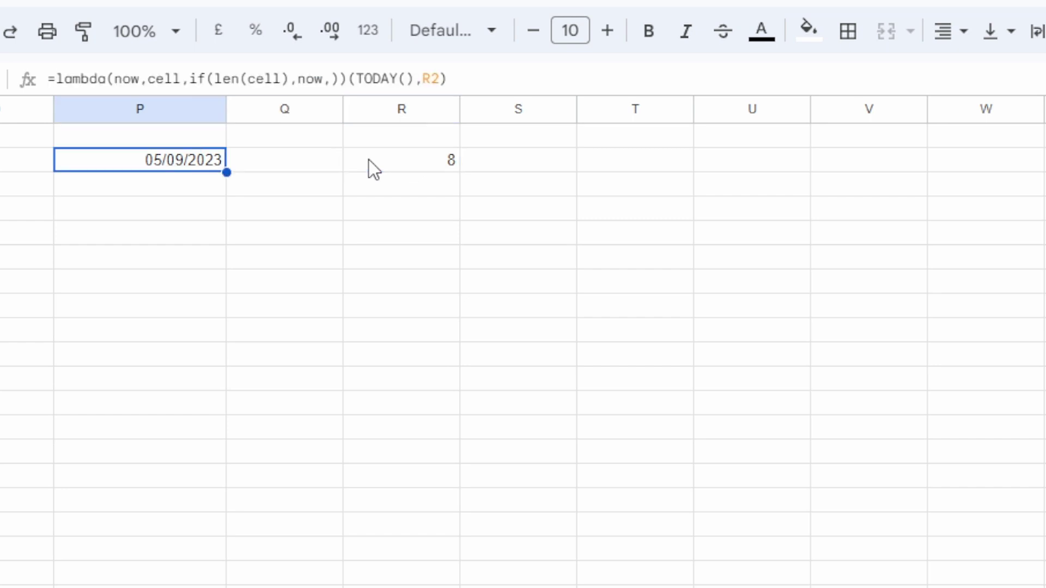
- Switch P2's formula back to NOW and extend it down to P8
left_click_drag(397, 76, 360, 71)
type("now")
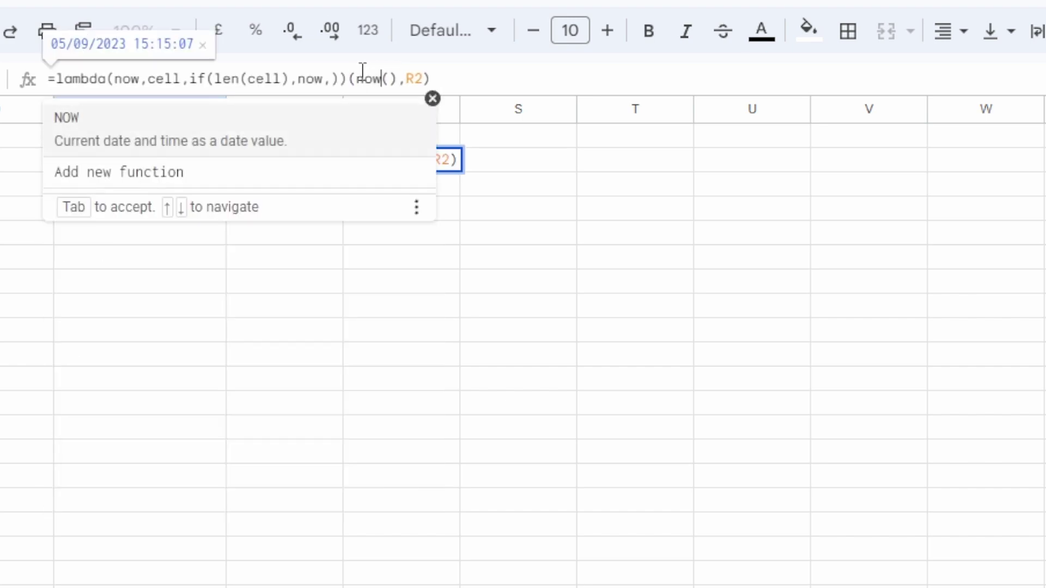
key("Return")
left_click_drag(140, 160, 214, 287)
- Enter 2 in R3 and compare the formulas in P3 and P2
left_click(401, 184)
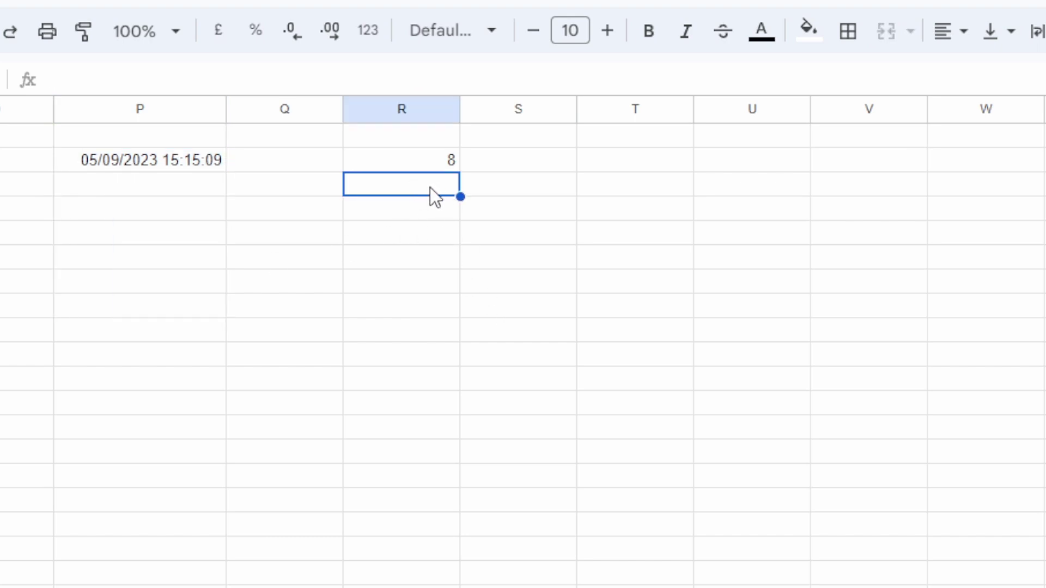
type("2")
key("Return")
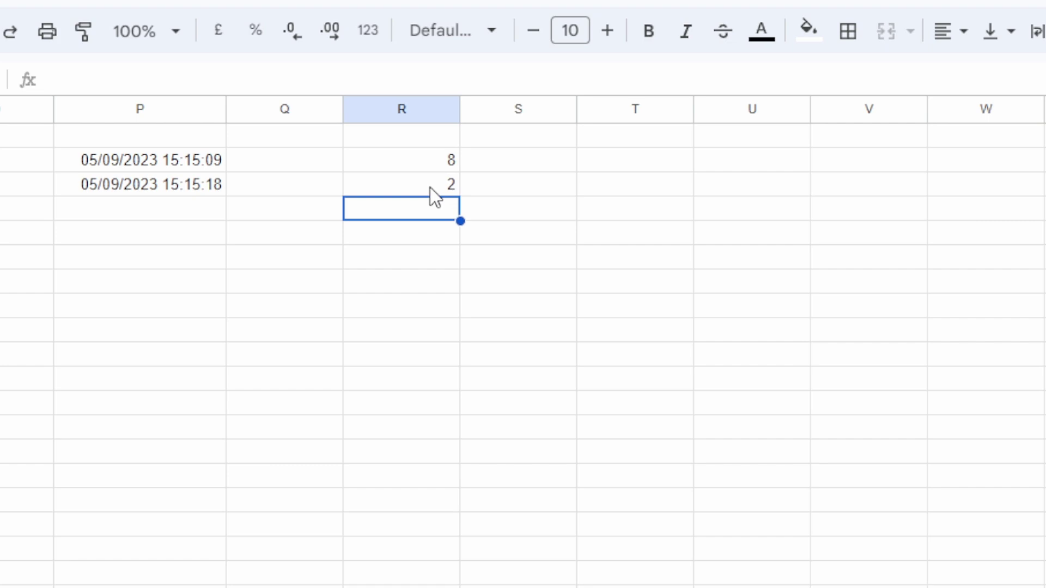
left_click(220, 192)
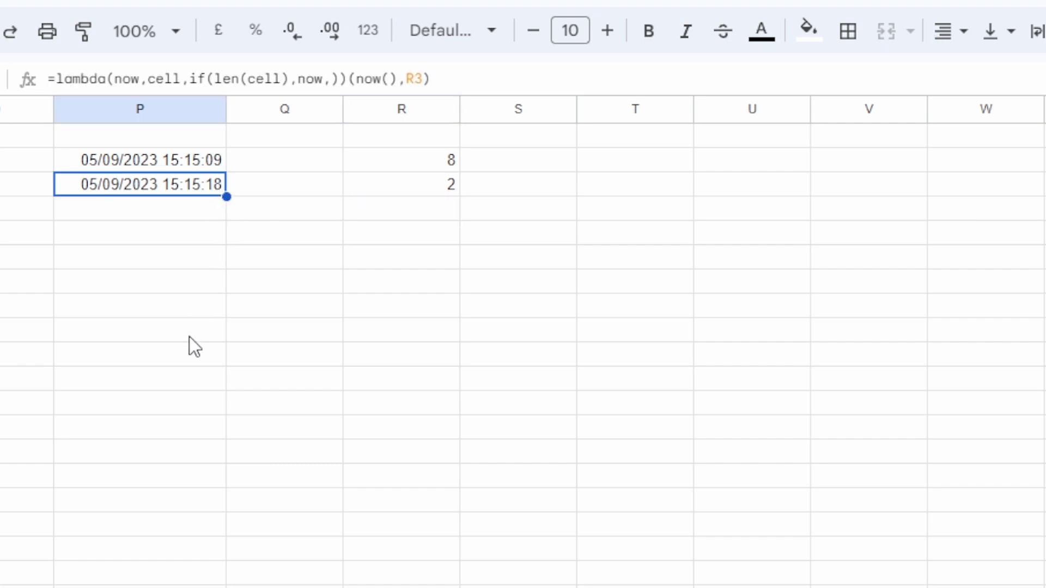
left_click(178, 158)
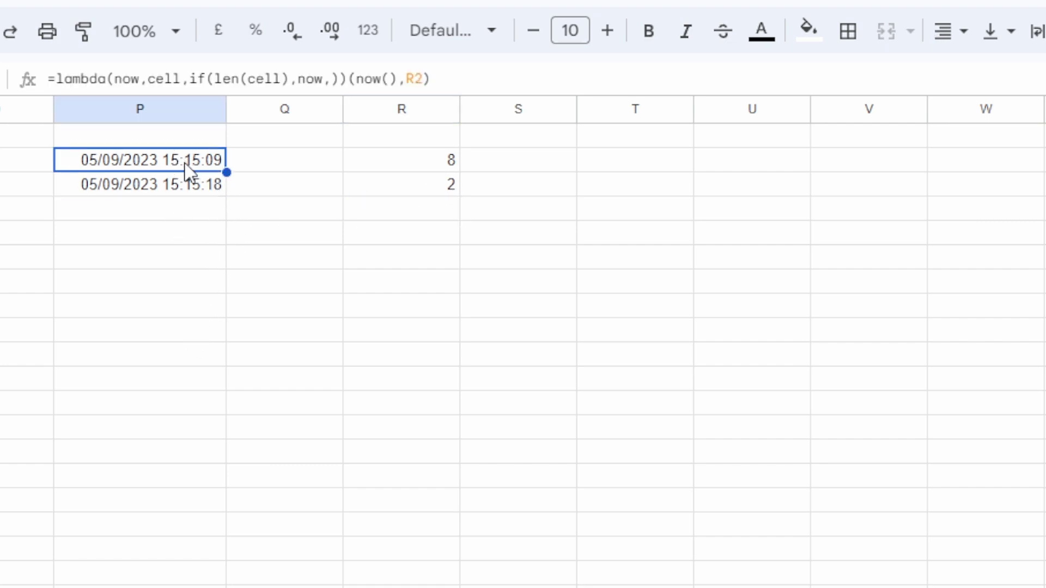
- Enter 2, 9 and 0 in R4:R6 so each gets a timestamp
left_click(456, 210)
type("2")
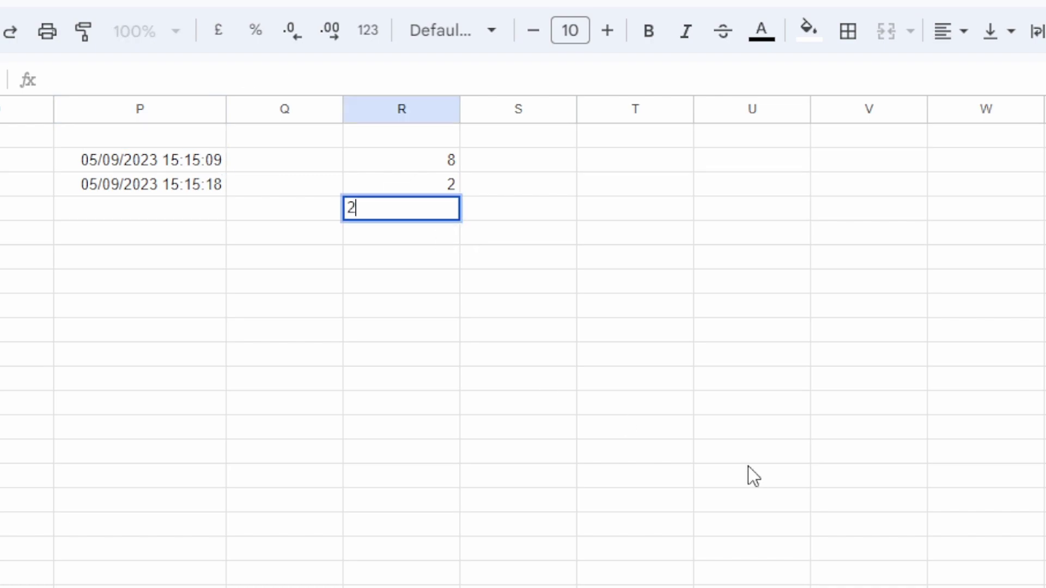
key("Return")
type("9")
key("Return")
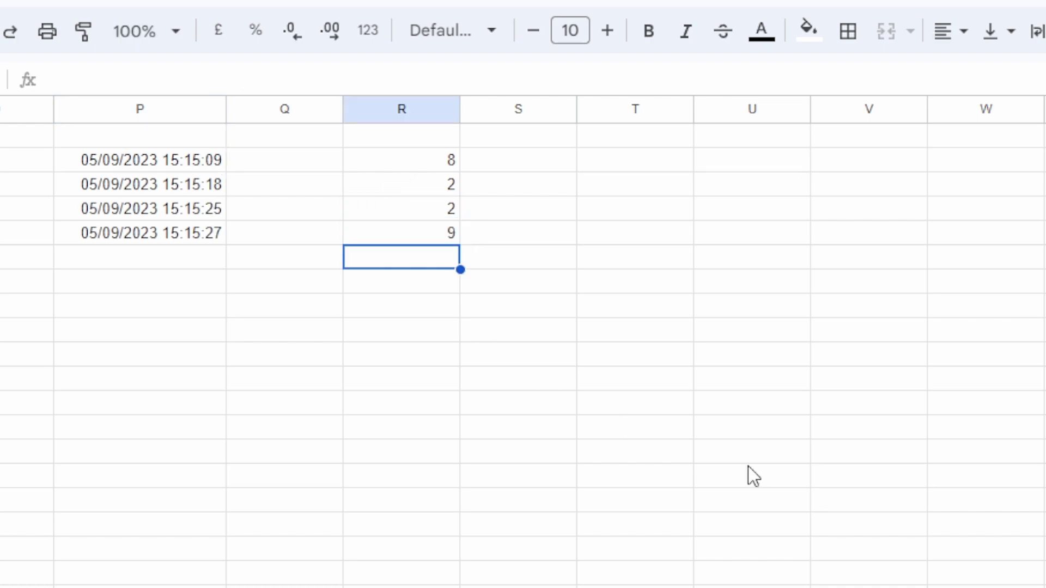
type("0")
key("Return")
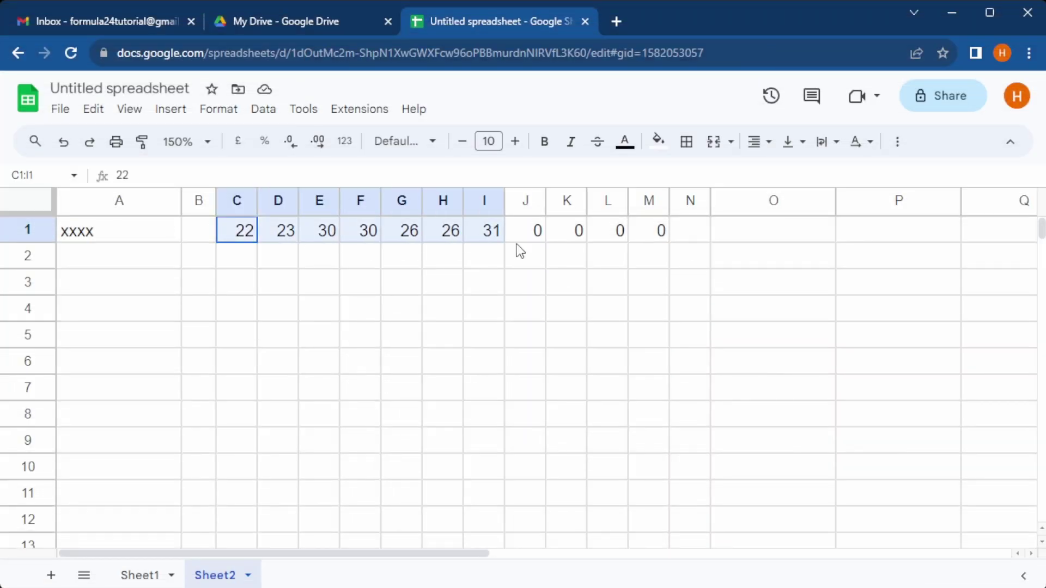
- Note the last non-zero value 31 in row 1, then start =index(B1:M1,1, in N1
left_click_drag(520, 250, 639, 235)
left_click_drag(537, 231, 637, 230)
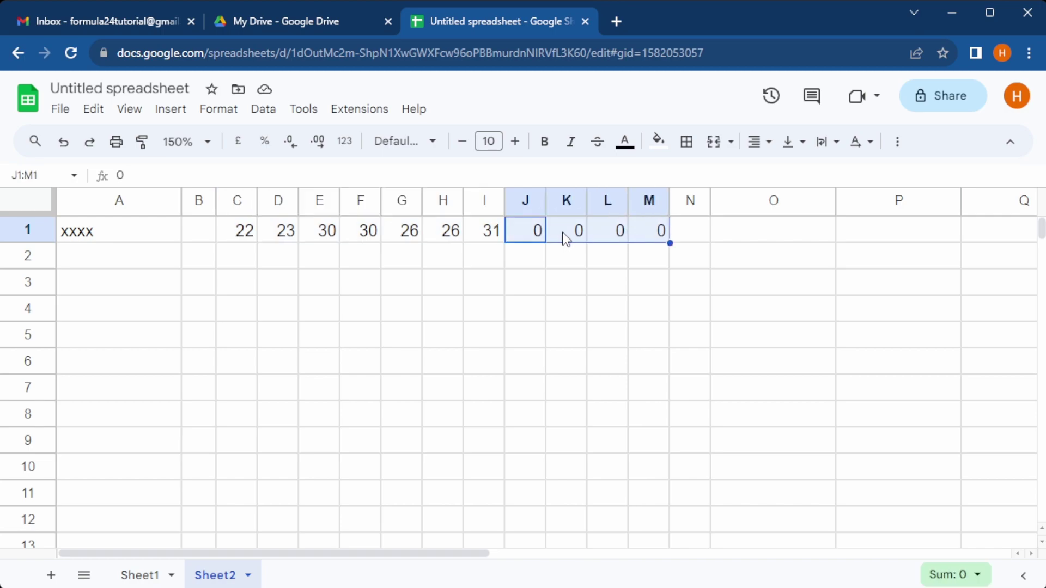
left_click(492, 239)
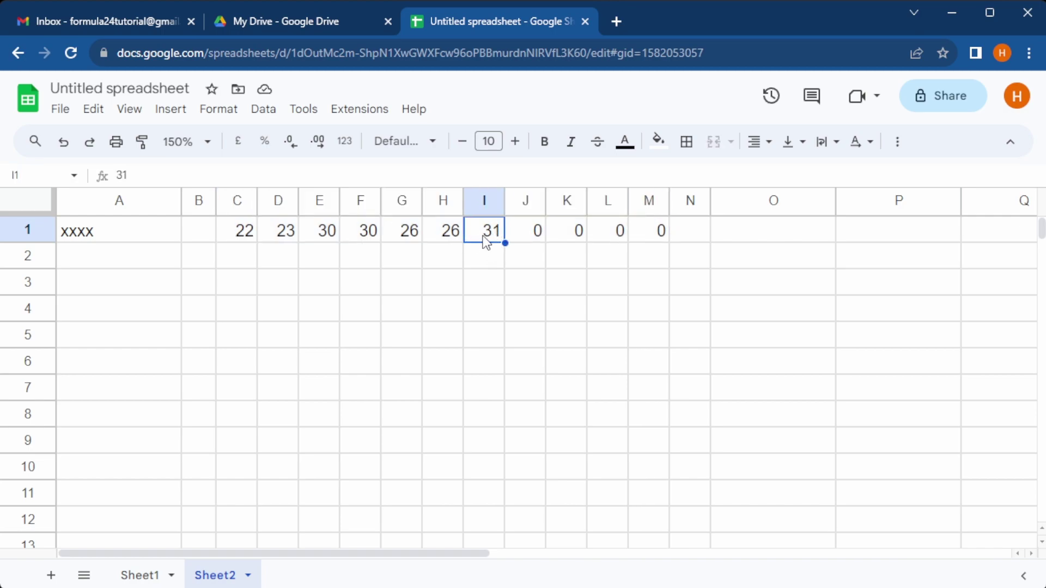
left_click(688, 233)
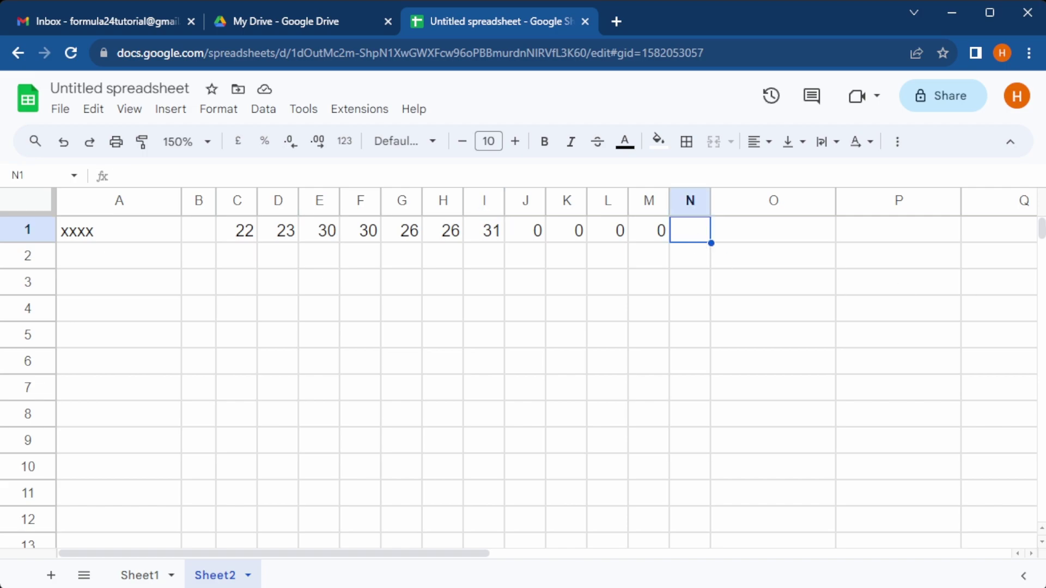
type("=index(")
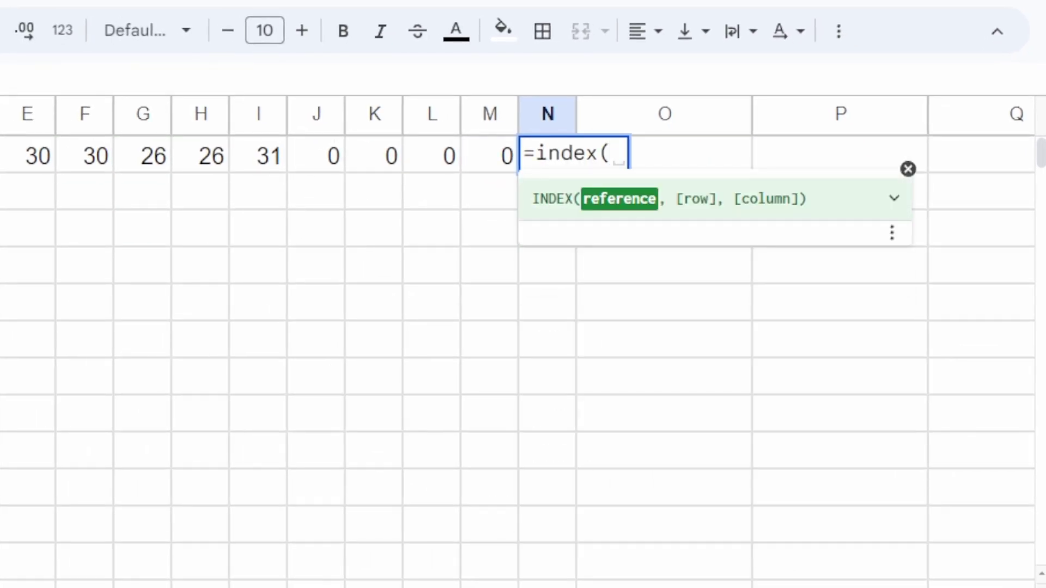
left_click_drag(483, 163, 1, 158)
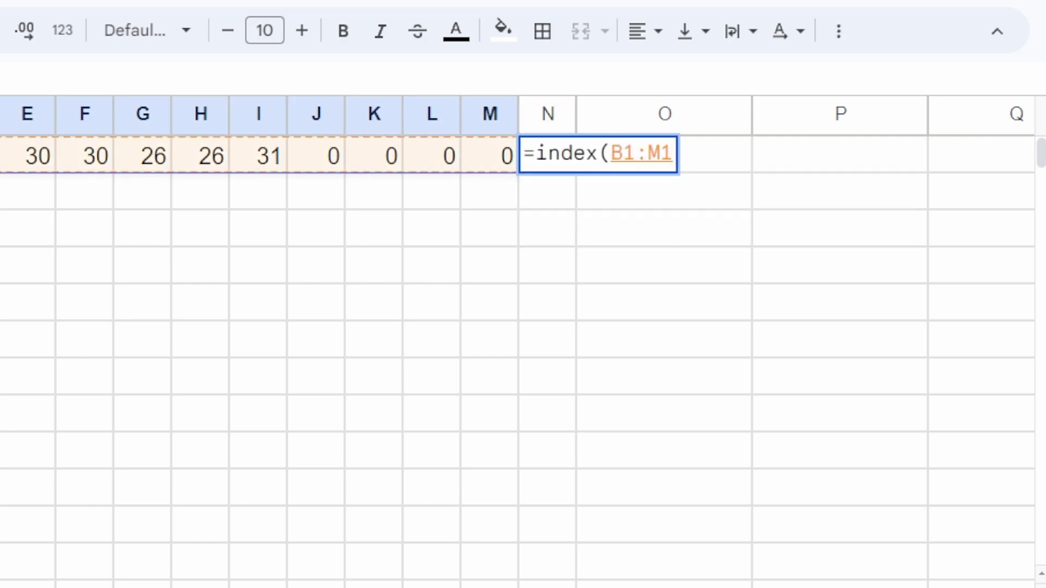
type(",")
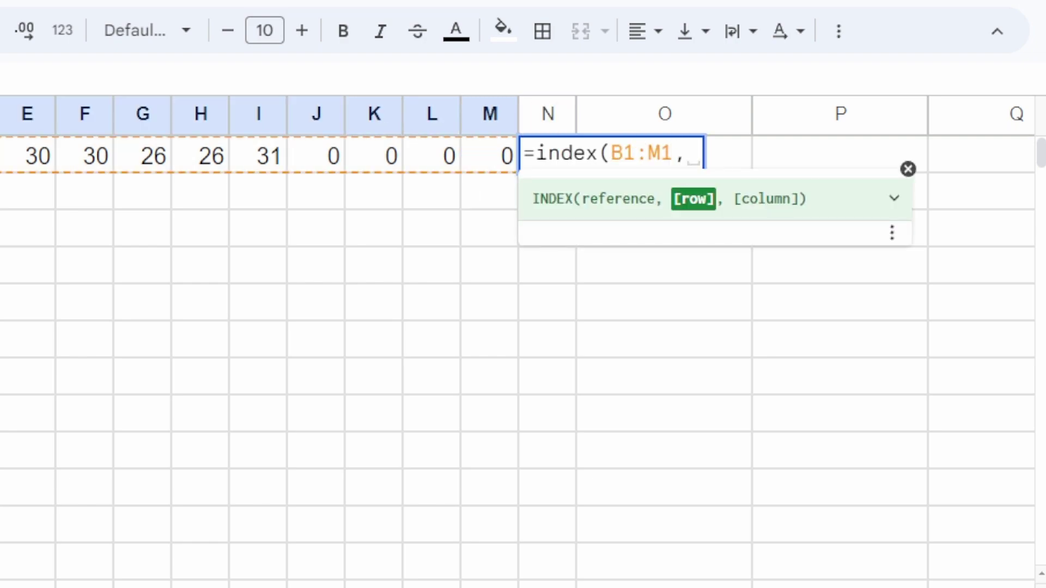
type("1,")
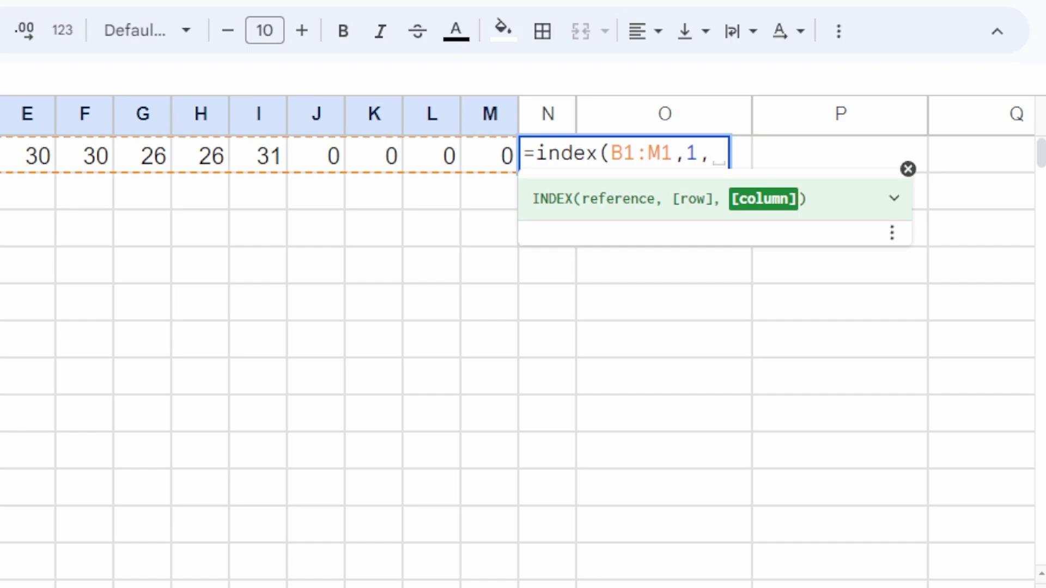
- Add max(if(B1:M1<>0,column(B1:M1)-column(B1)+1,1)) and commit N1's formula, returning 31
type("max(")
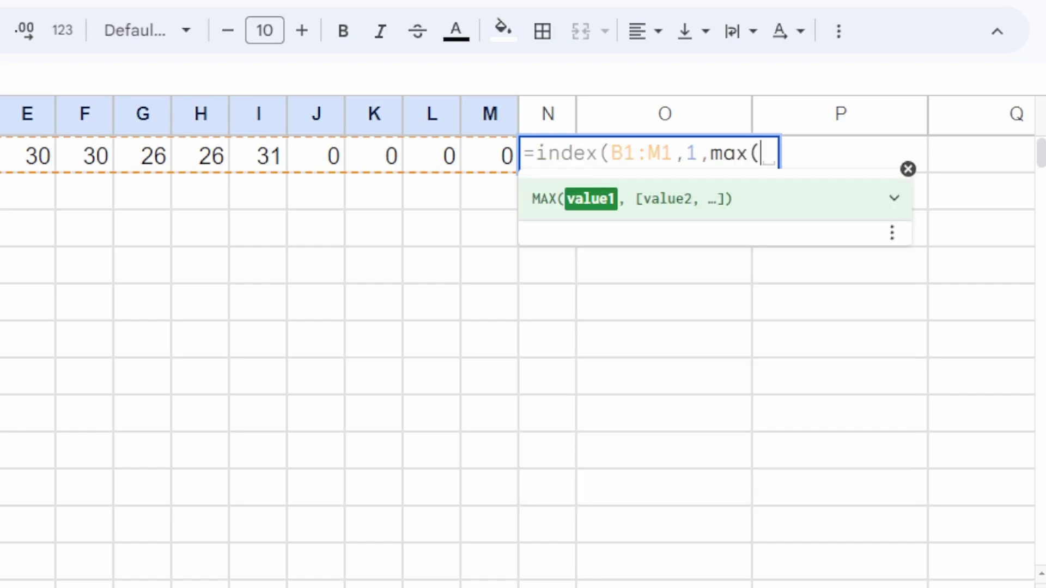
type("if(")
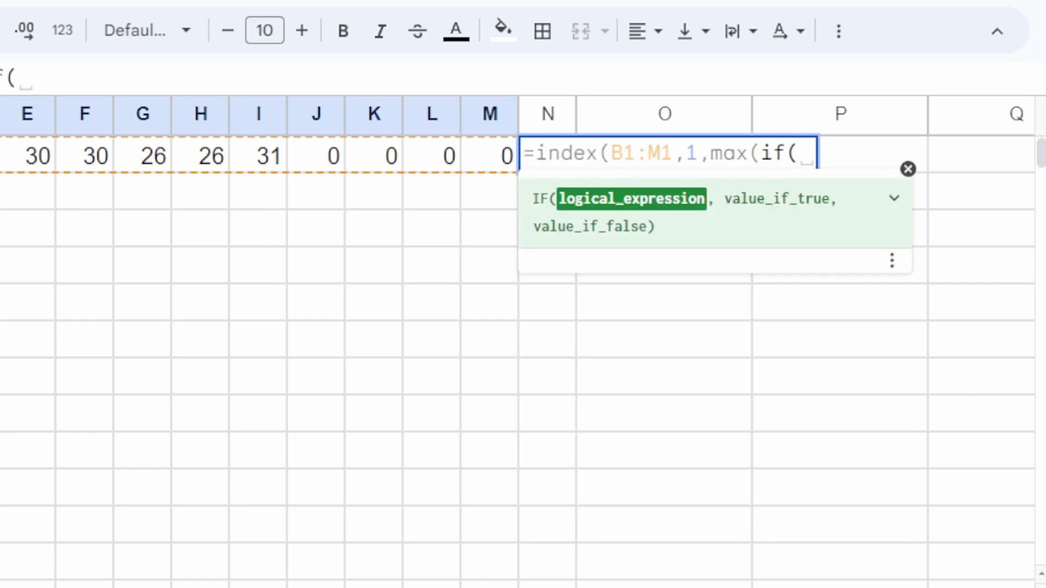
left_click_drag(491, 155, 0, 158)
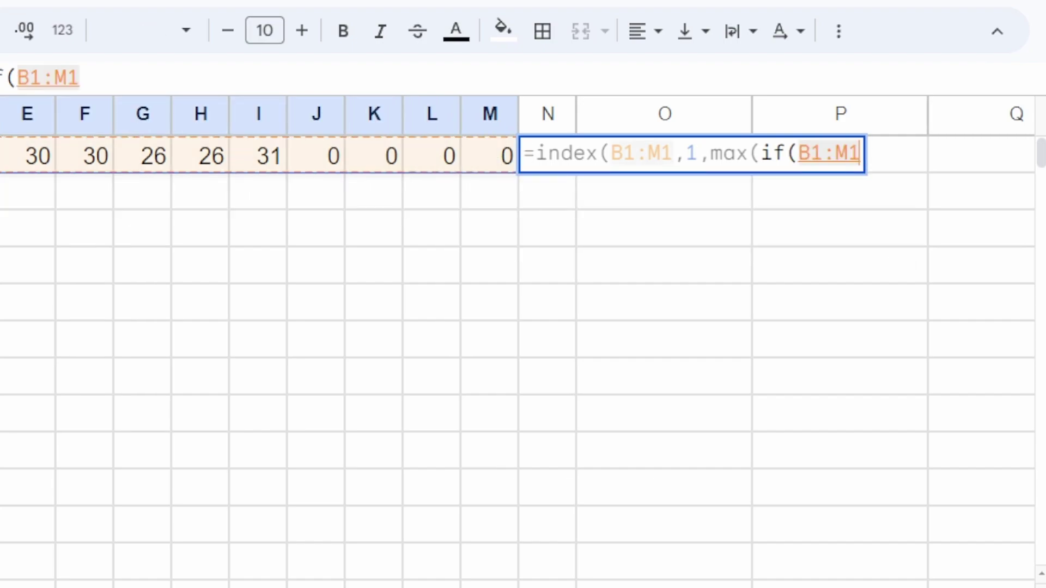
type("<>0")
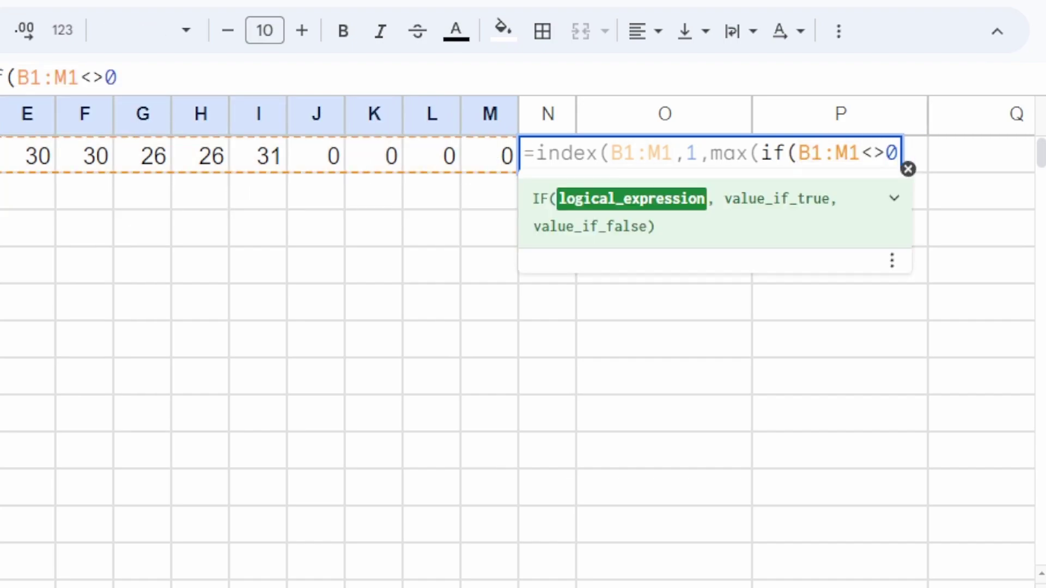
type(",c")
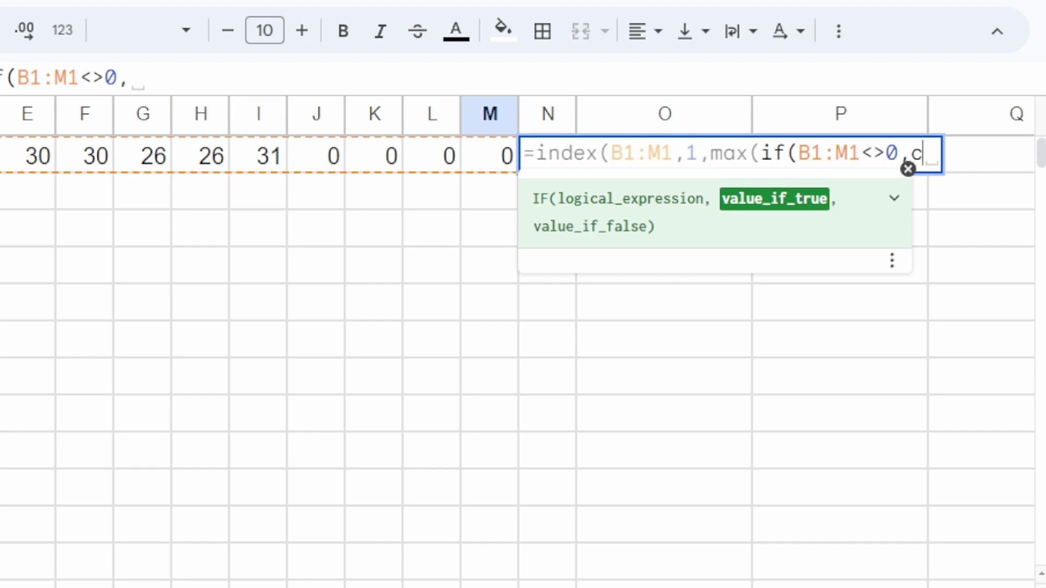
type("olumn(")
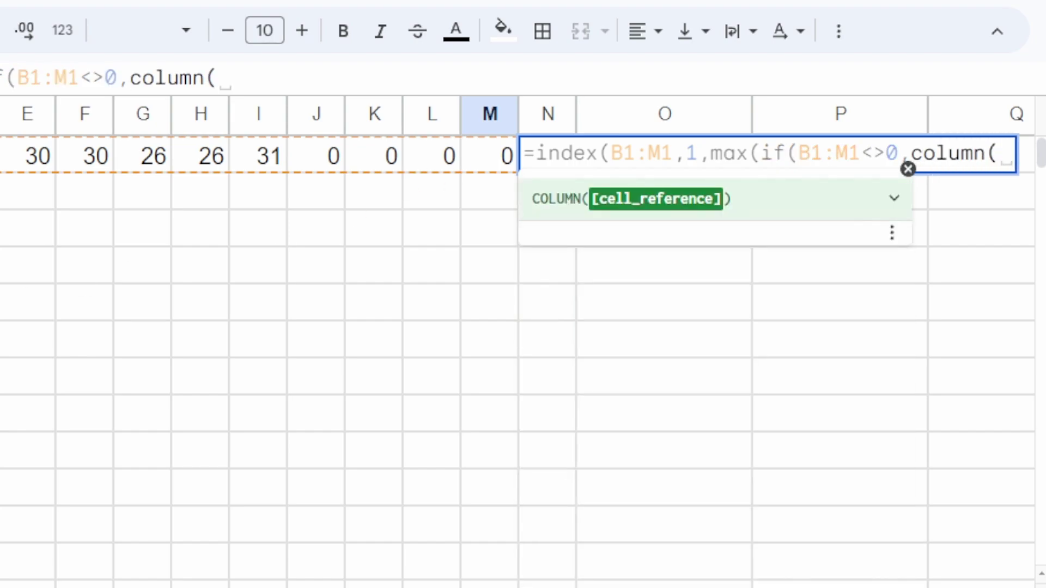
left_click_drag(3, 157, 498, 156)
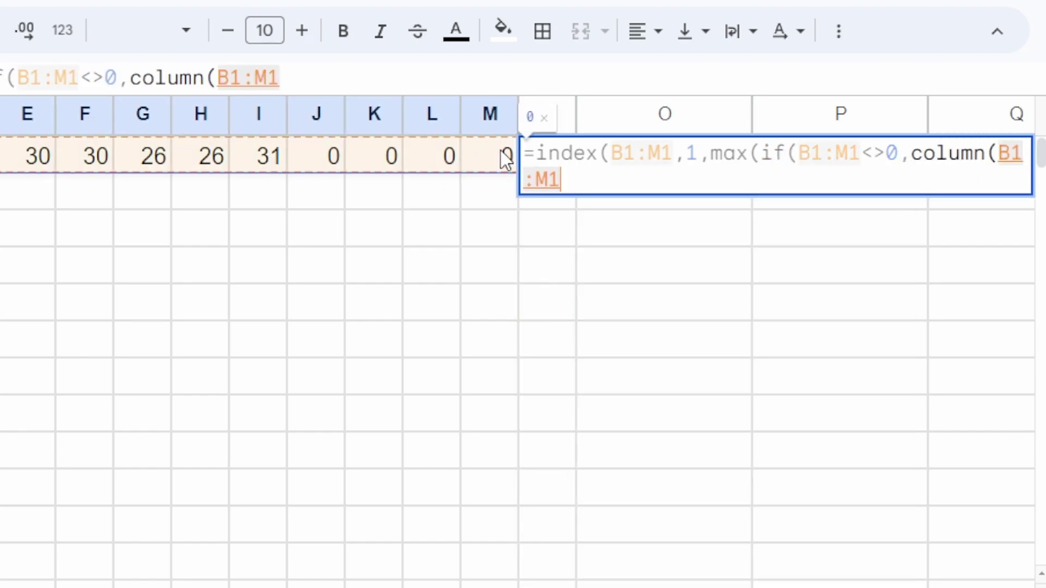
type(")-column(")
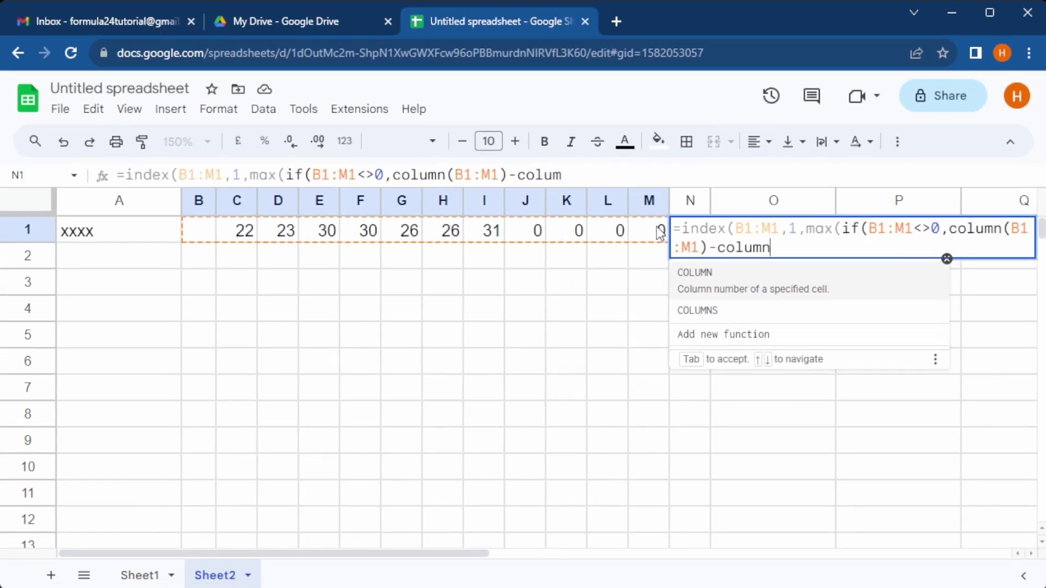
left_click(204, 231)
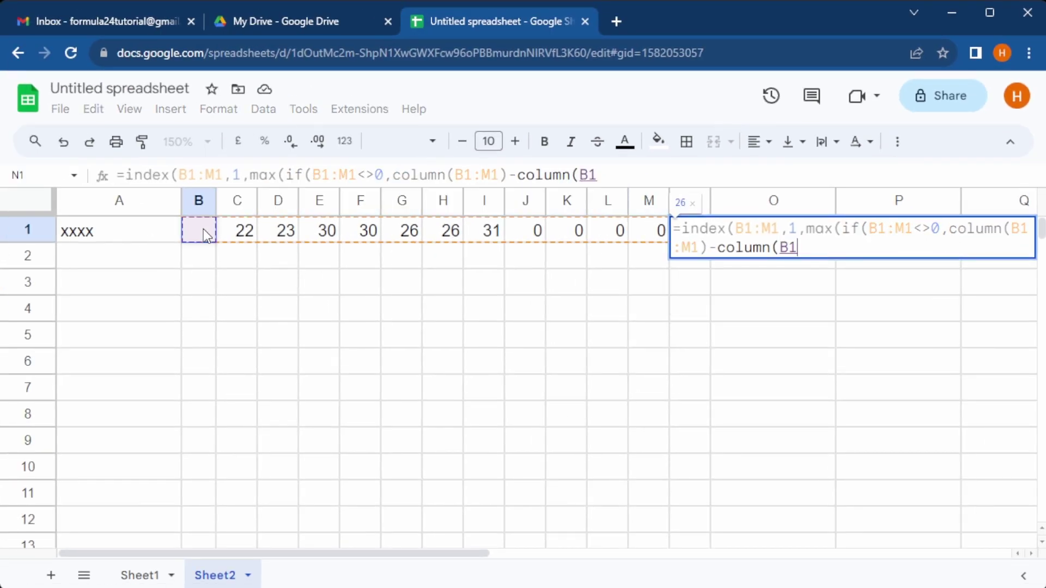
type(")+1")
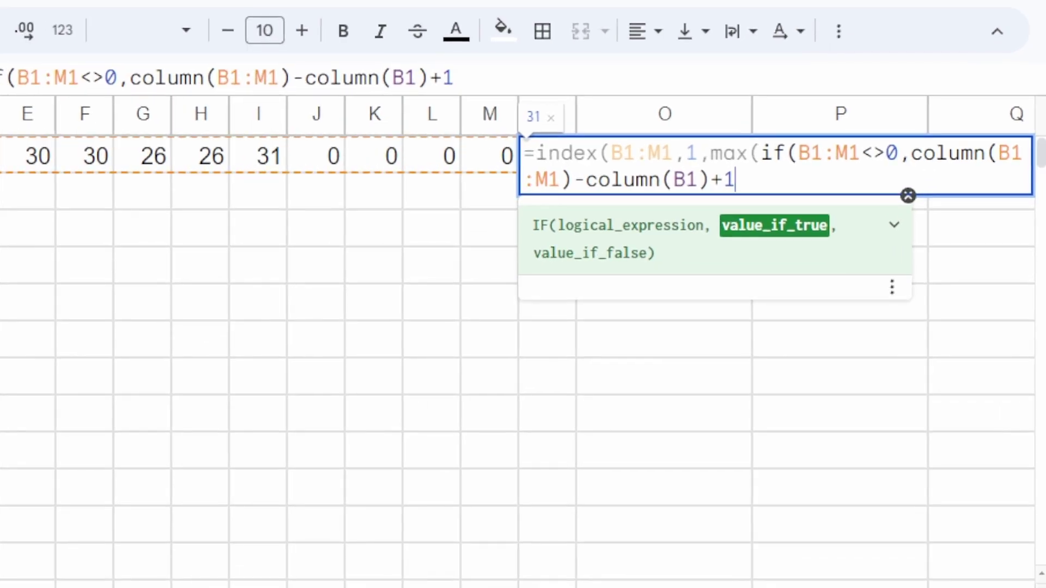
type(",")
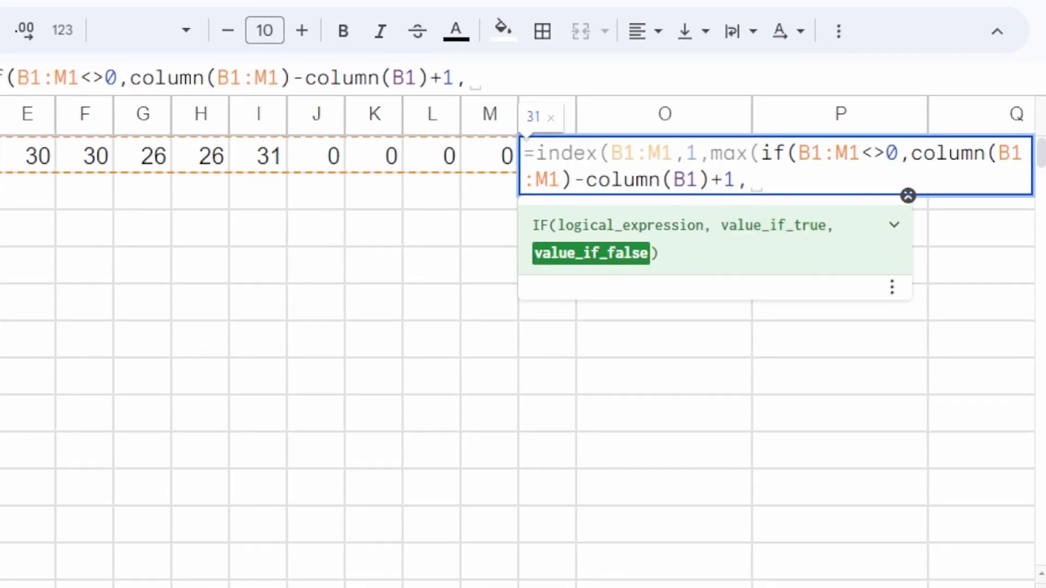
type("0")
key("BackSpace")
type("1")
key("Return")
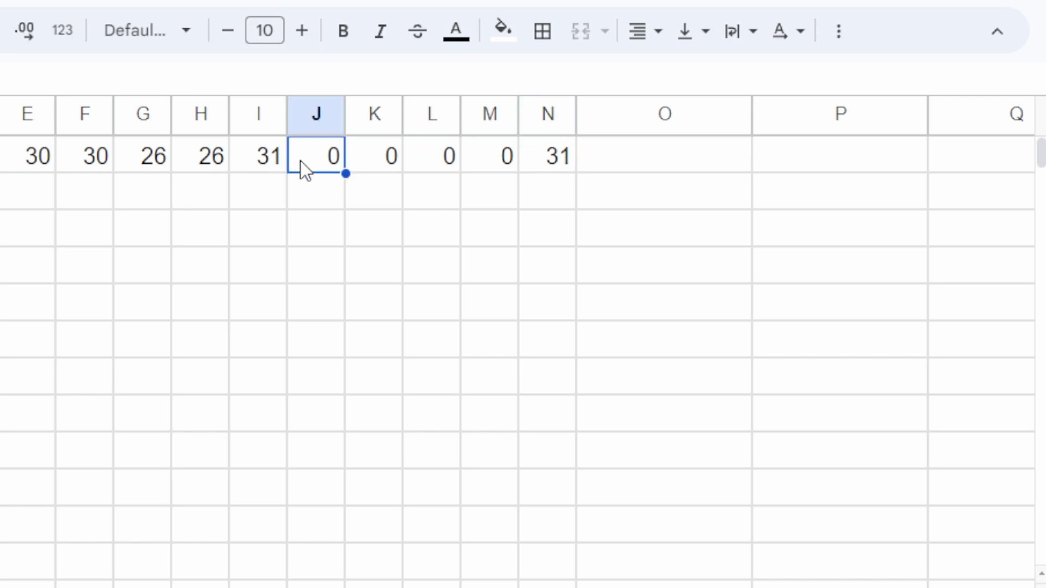
- Enter 45, 26 and 8 into J1:L1
type("45")
key("Return")
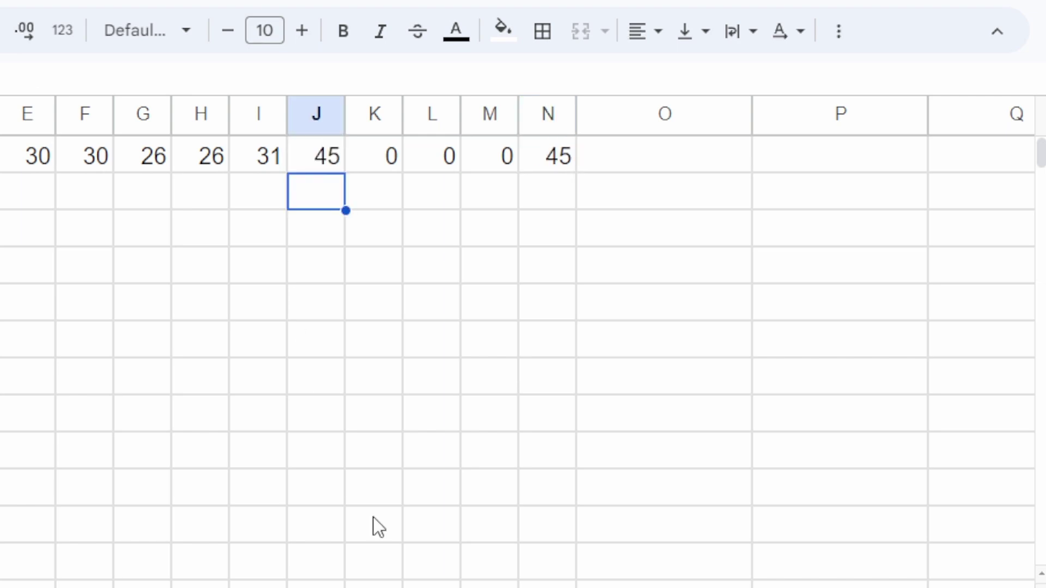
key("Up")
key("Right")
type("26")
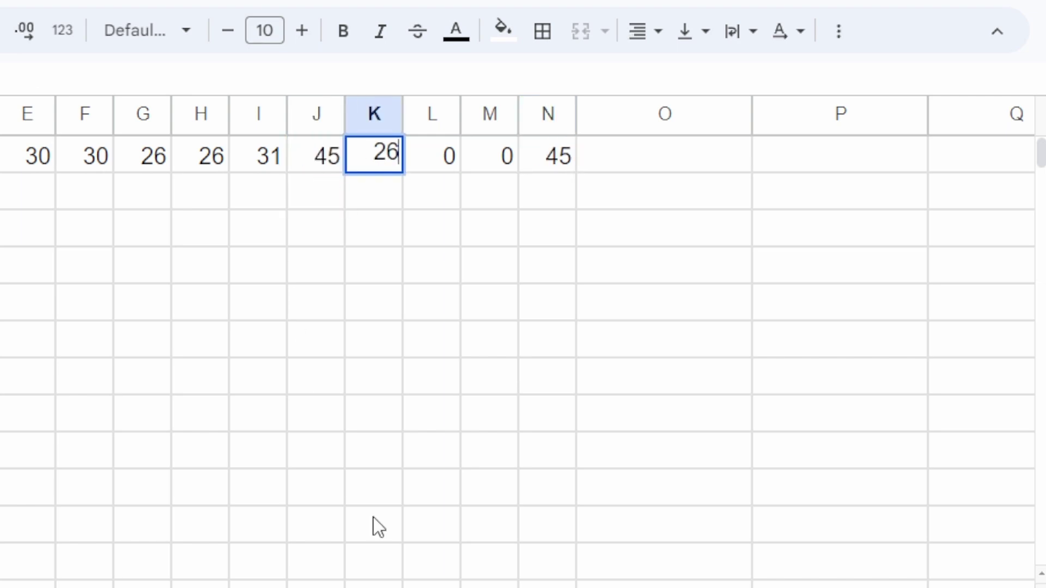
key("Tab")
type("8")
key("Tab")
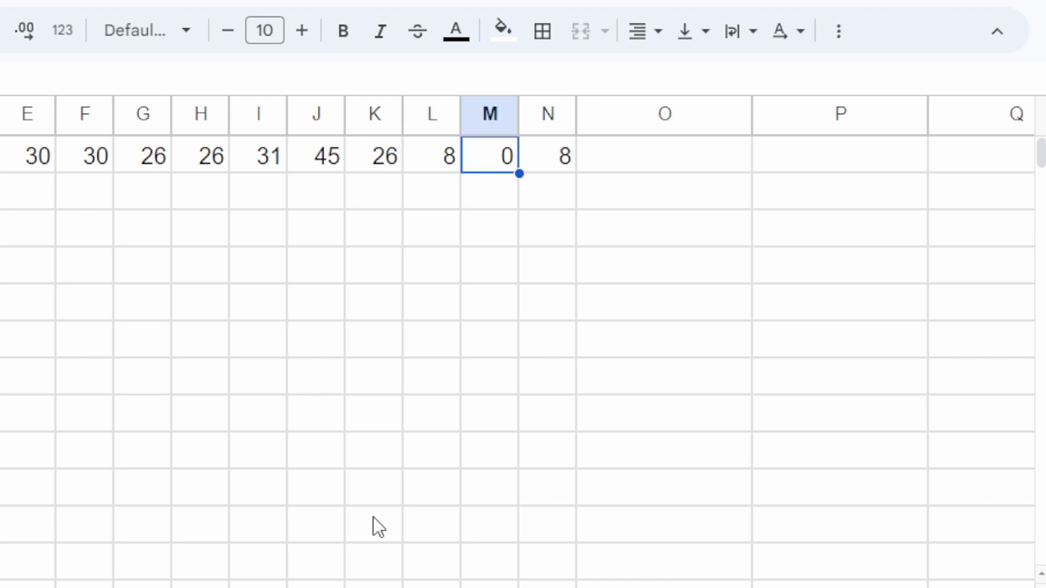
- Replace H1 with 0 so N1 now returns 8
key("Left")
key("Left")
key("Left")
key("Left")
key("Left")
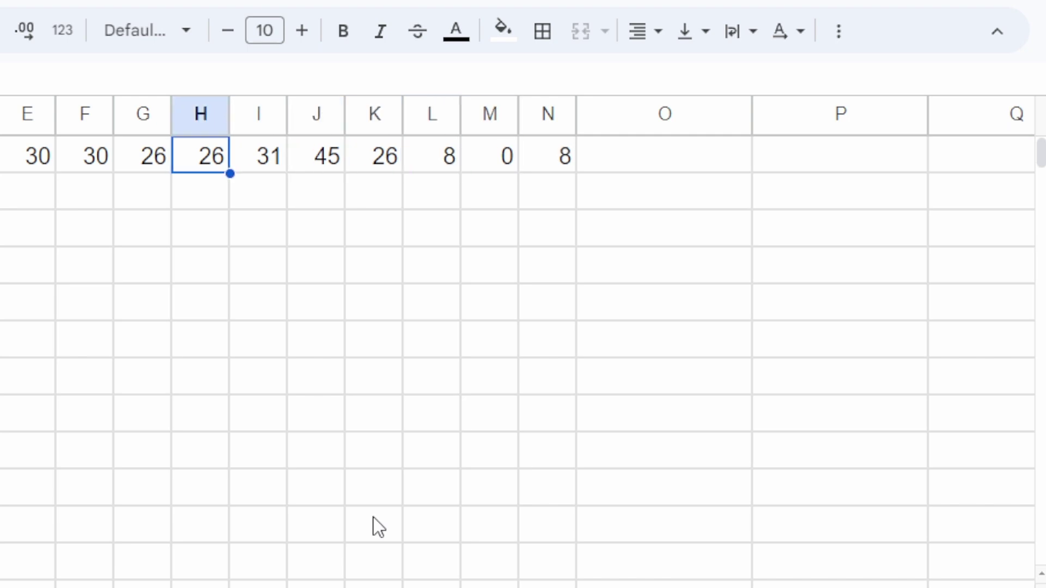
type("0")
key("Tab")
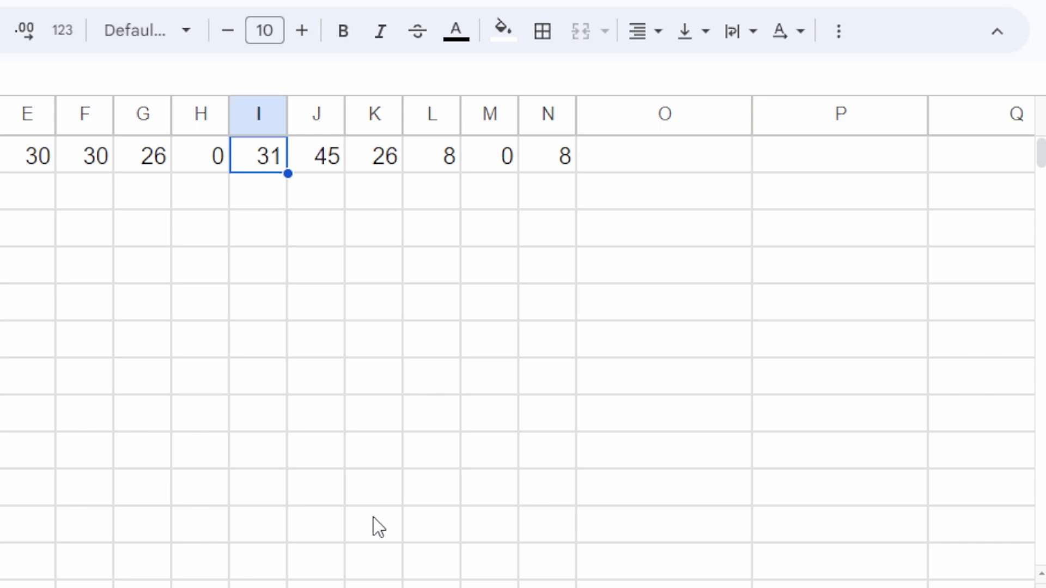
key("Right")
key("Right")
key("Right")
key("Right")
key("Left")
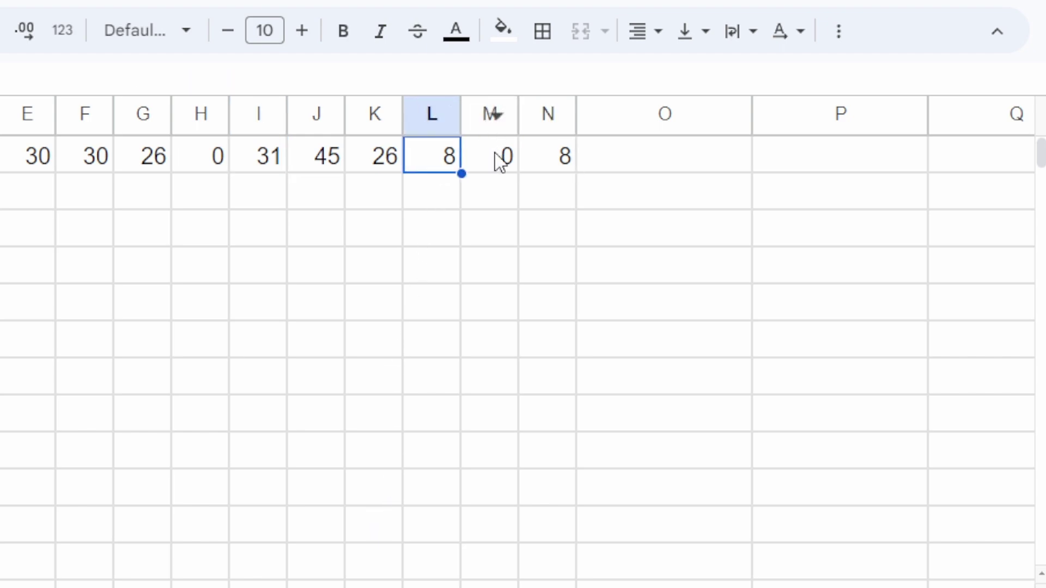
- Fill C1:M1 with zeros to test N1's result on an all-zero row
double_click(522, 156)
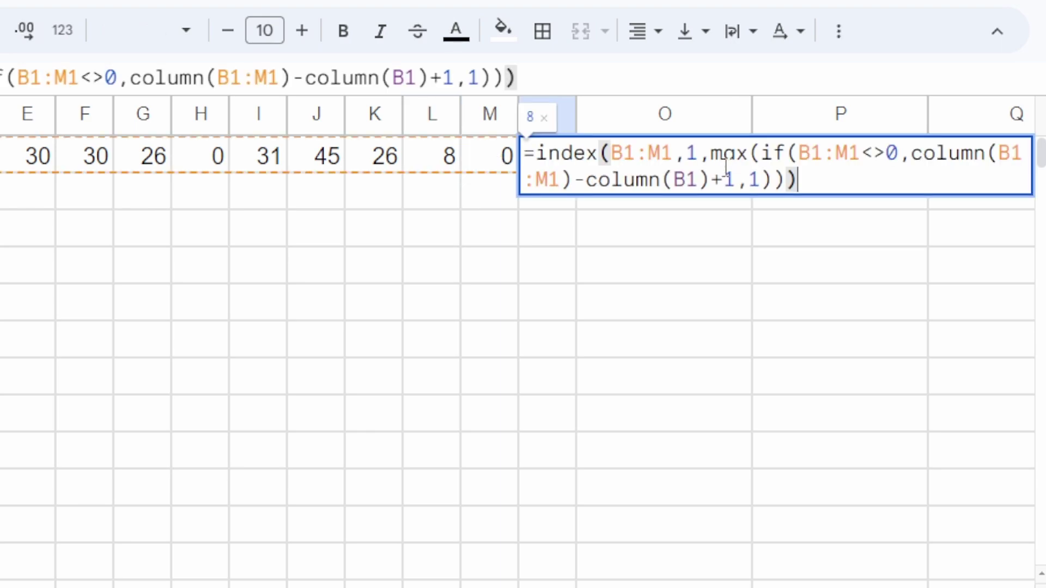
key("Left")
key("Left")
key("Left")
key("Left")
key("Escape")
left_click_drag(490, 161, 0, 165)
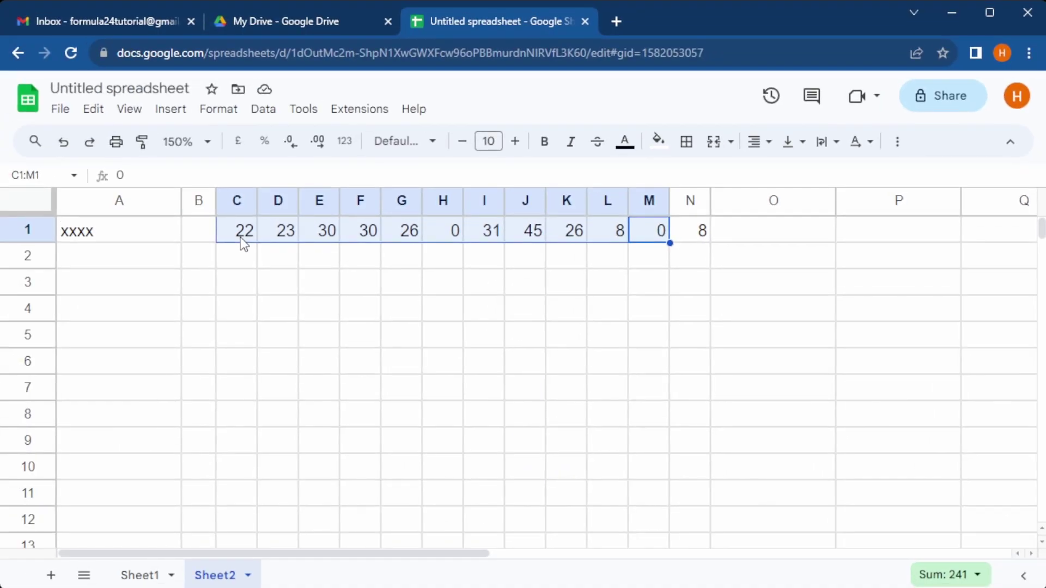
key("Right")
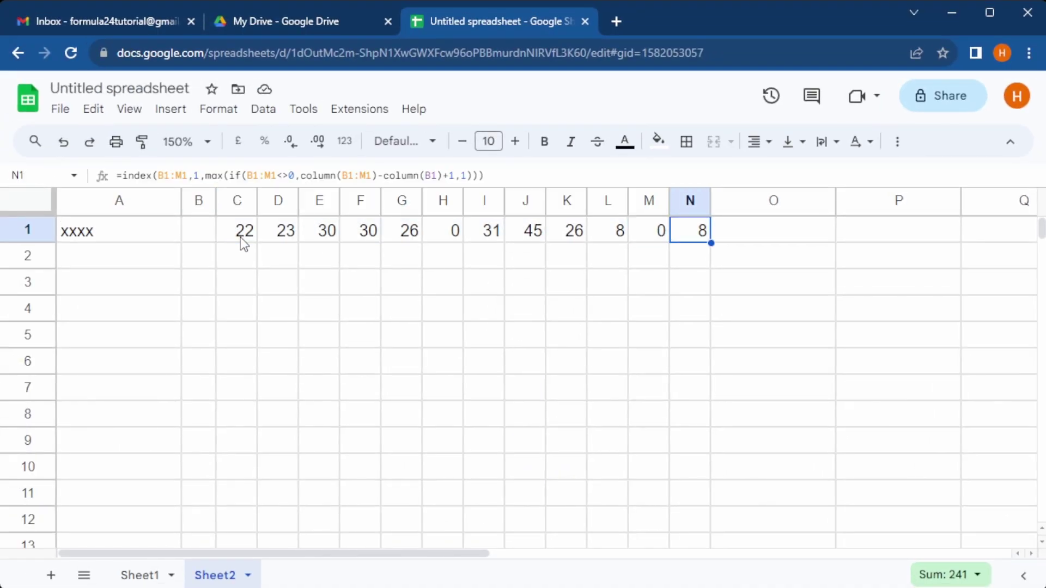
key("Left")
key("ctrl+c")
key("ctrl+shift+Left")
key("ctrl+v")
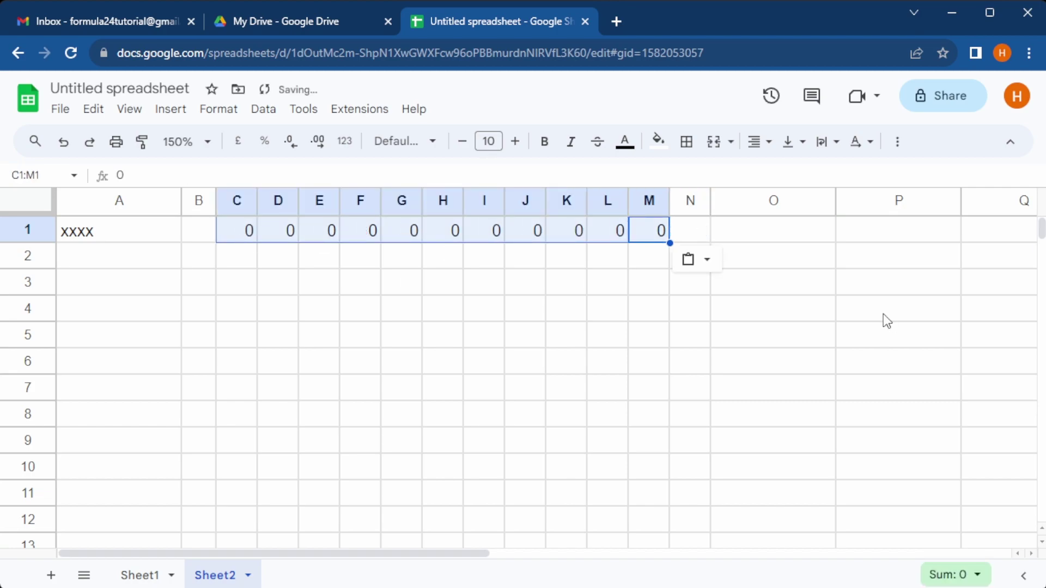
left_click(709, 235)
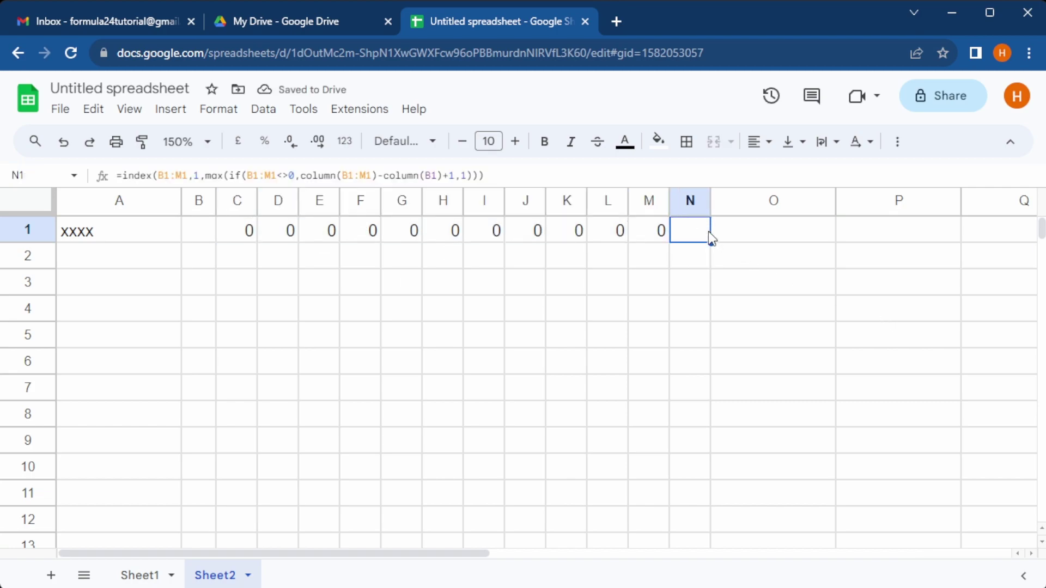
- Change N1's fallback argument from 1 to 0 and recommit the formula
left_click(464, 175)
key("BackSpace")
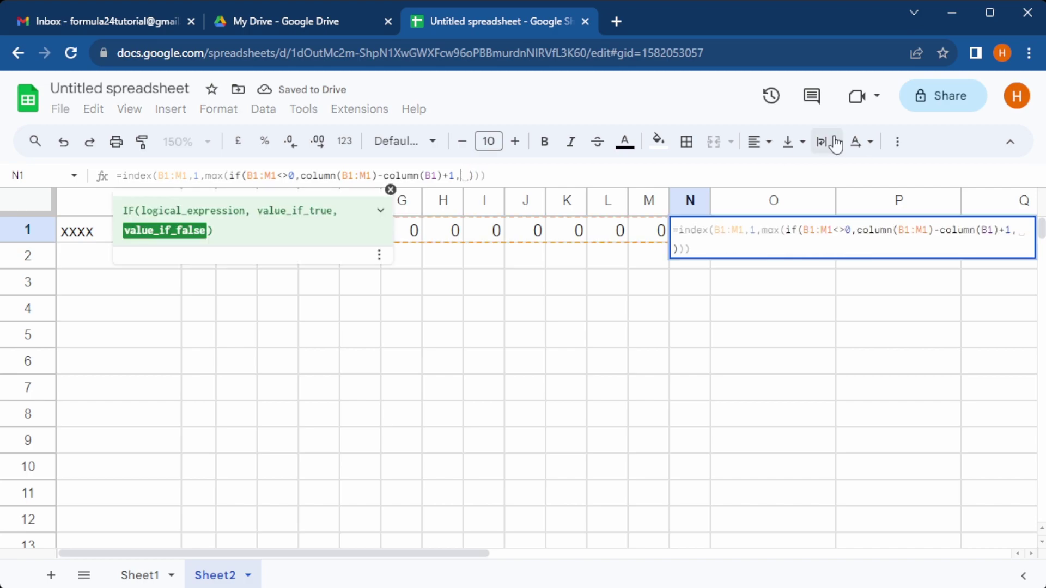
type("0")
key("Return")
key("Up")
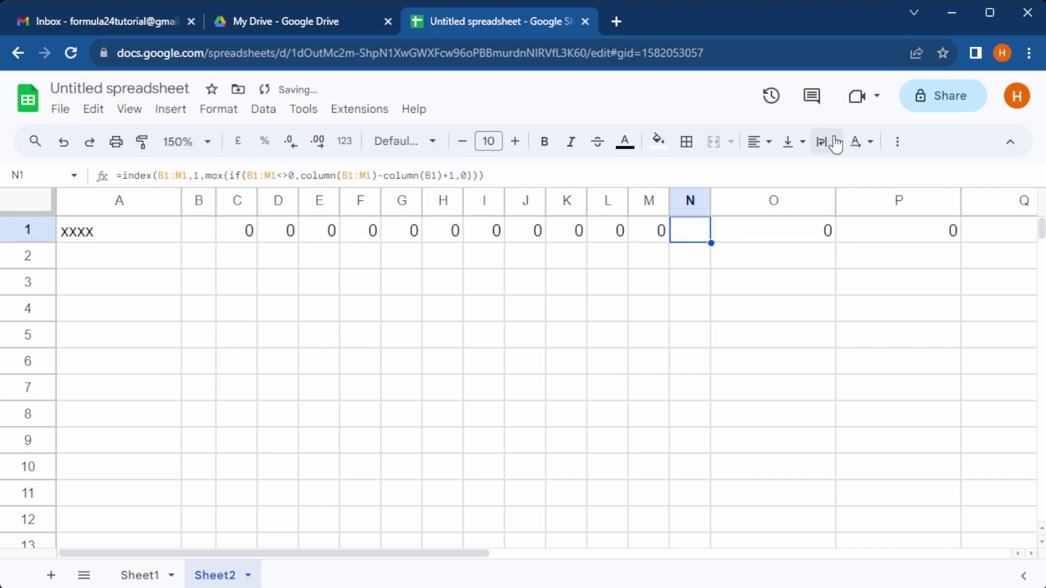
key("ctrl+Right")
key("ctrl+Home")
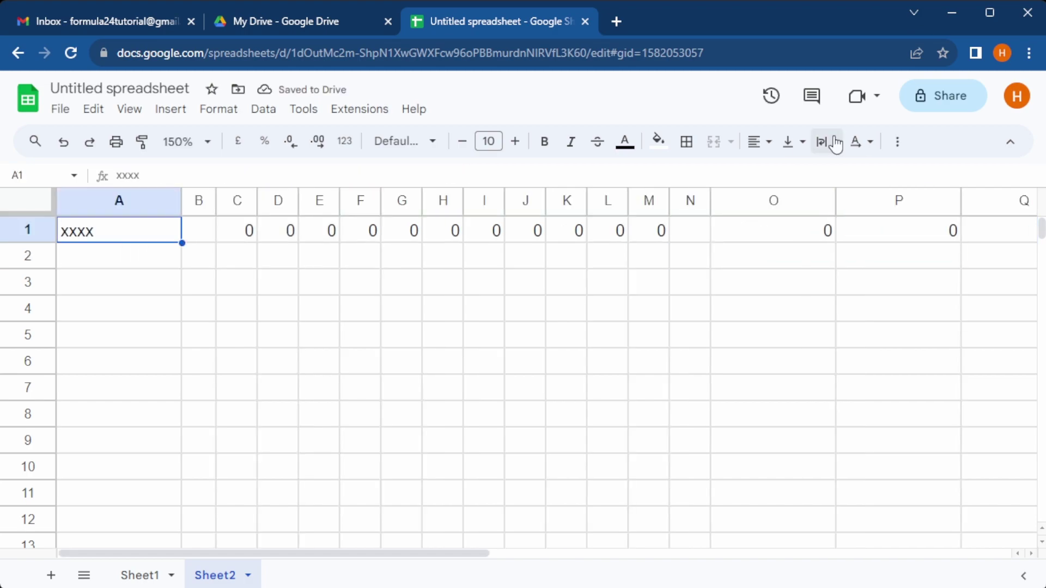
left_click(692, 230)
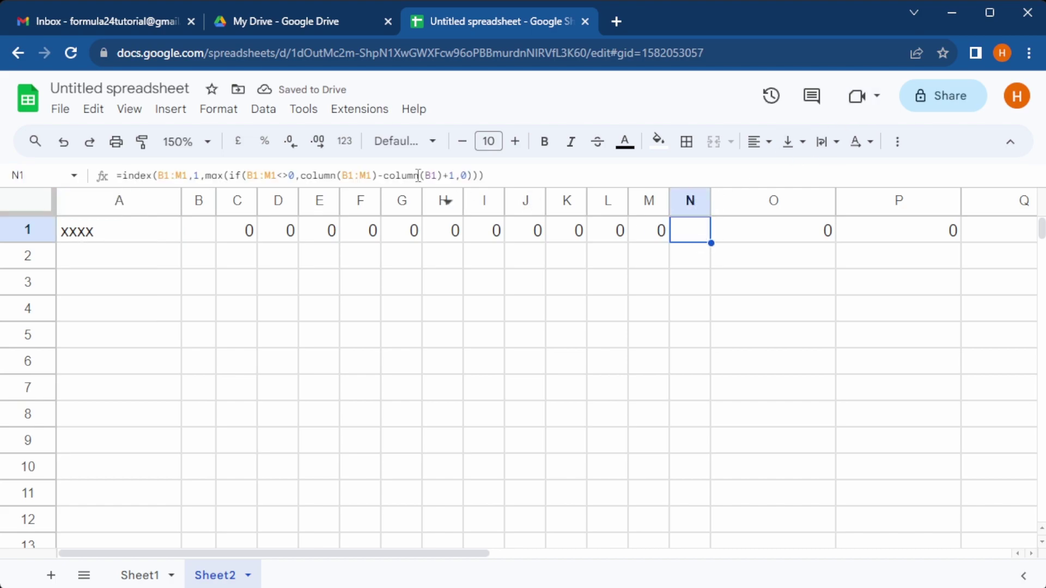
left_click(484, 176)
key("Return")
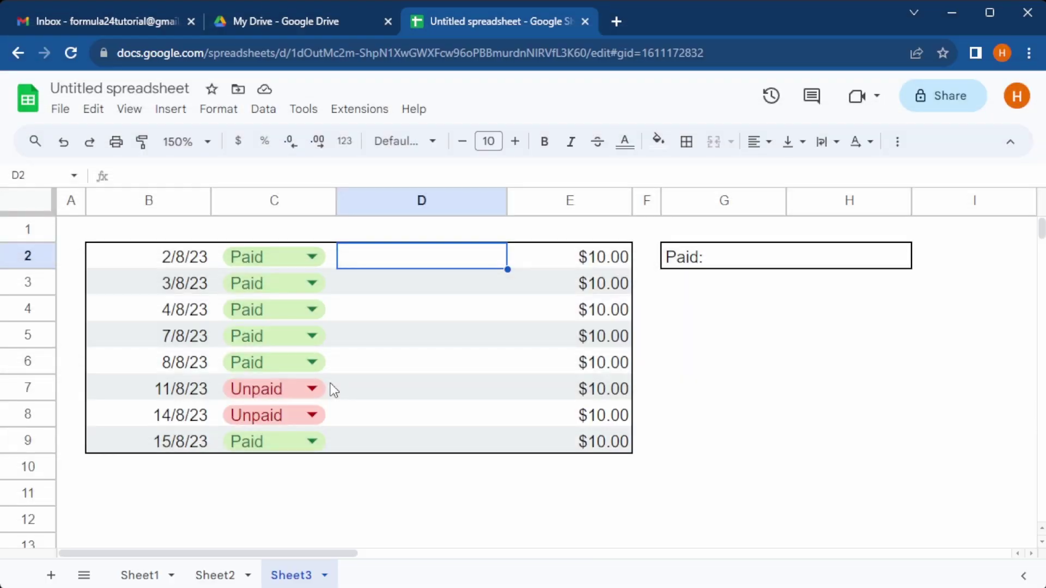
- In Sheet3's D2, type =lambda(now,cell,if(cell="Paid",now(),))(now(), as the Paid timestamp formula
type("=")
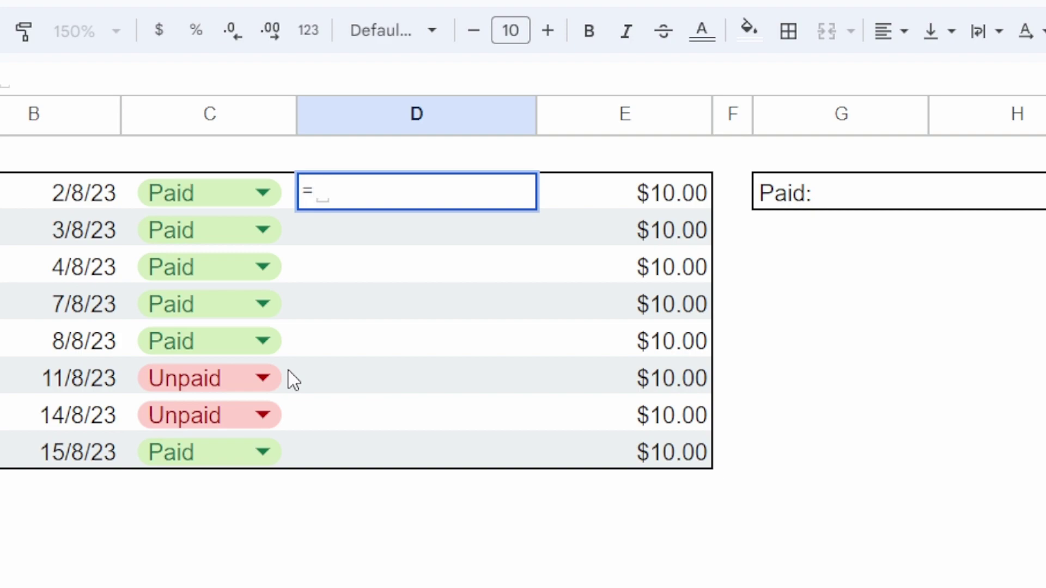
type("lambda(")
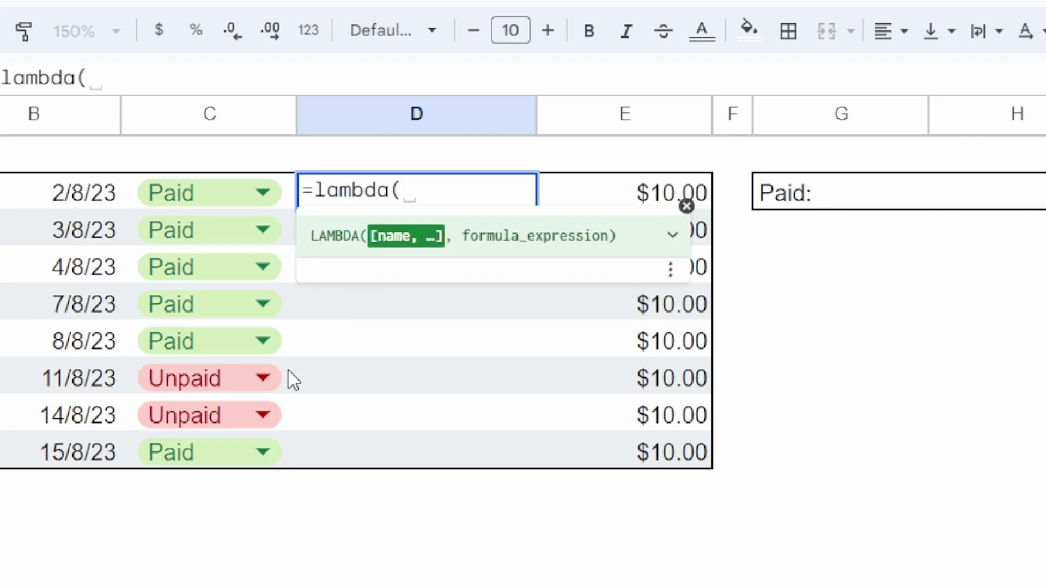
type("now,cell")
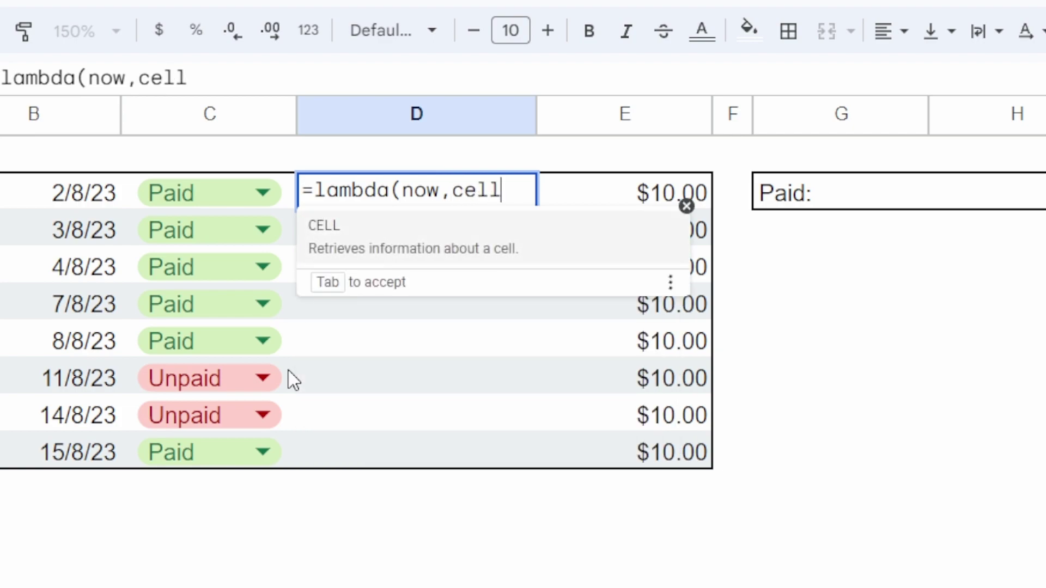
type(",if(")
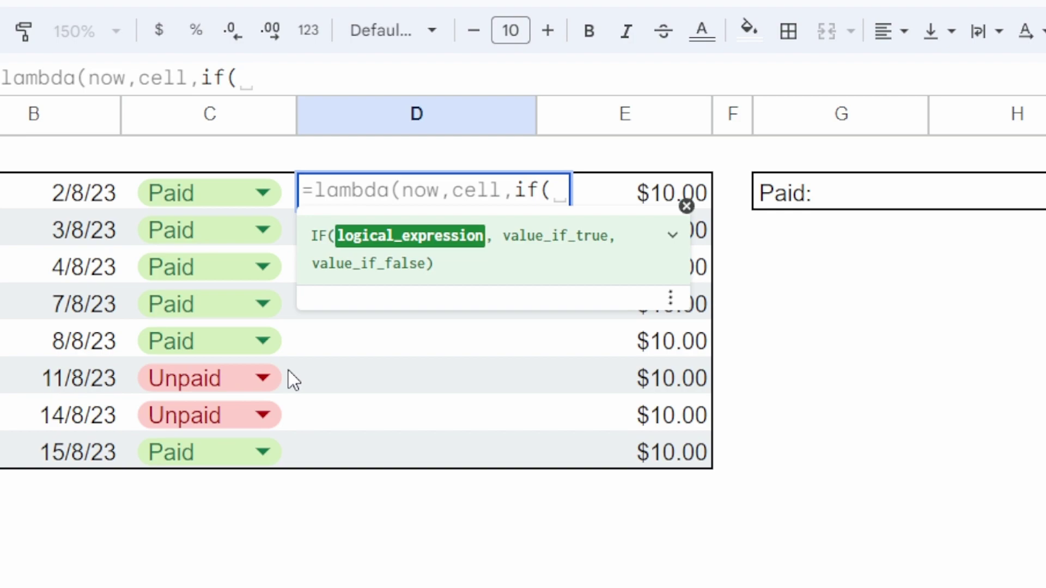
type("cell=")
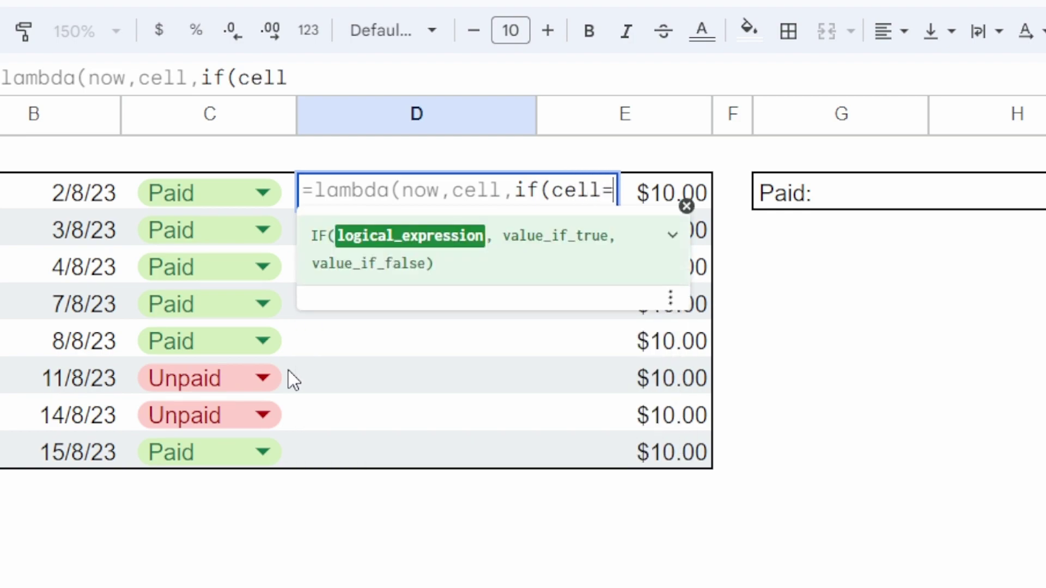
type("\"Paid\",now()")
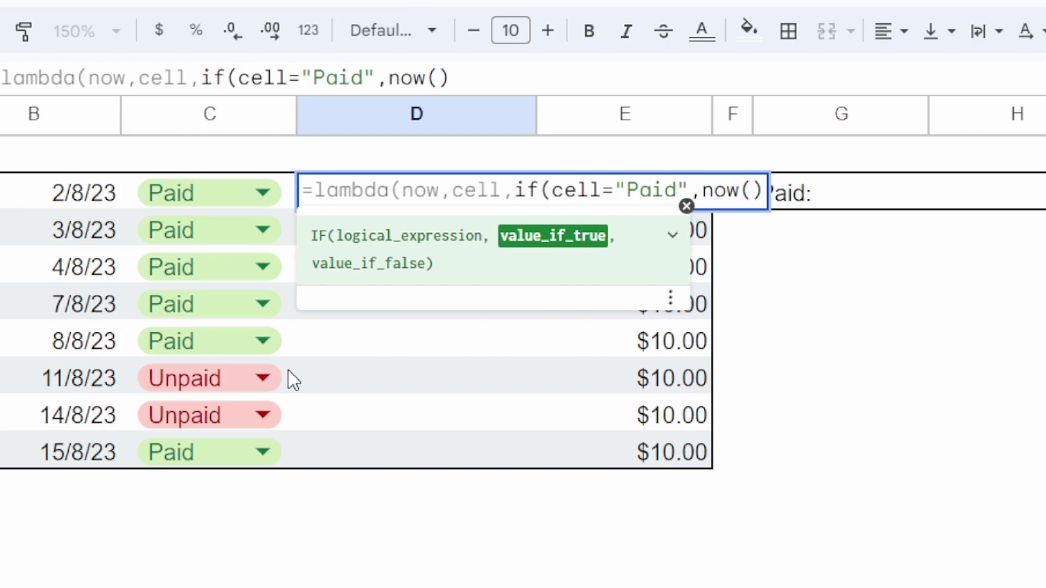
type(", ")
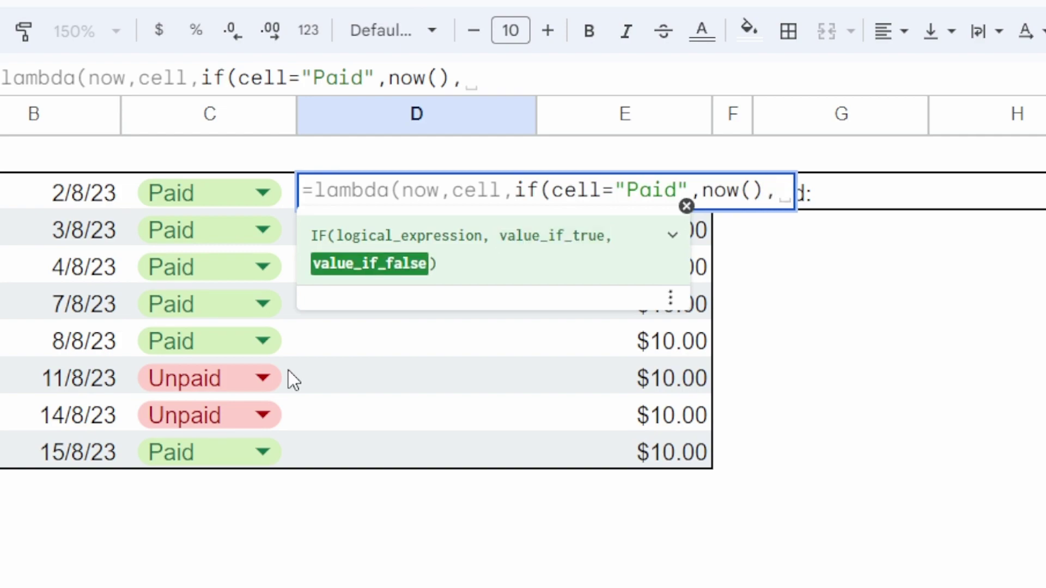
type("))(")
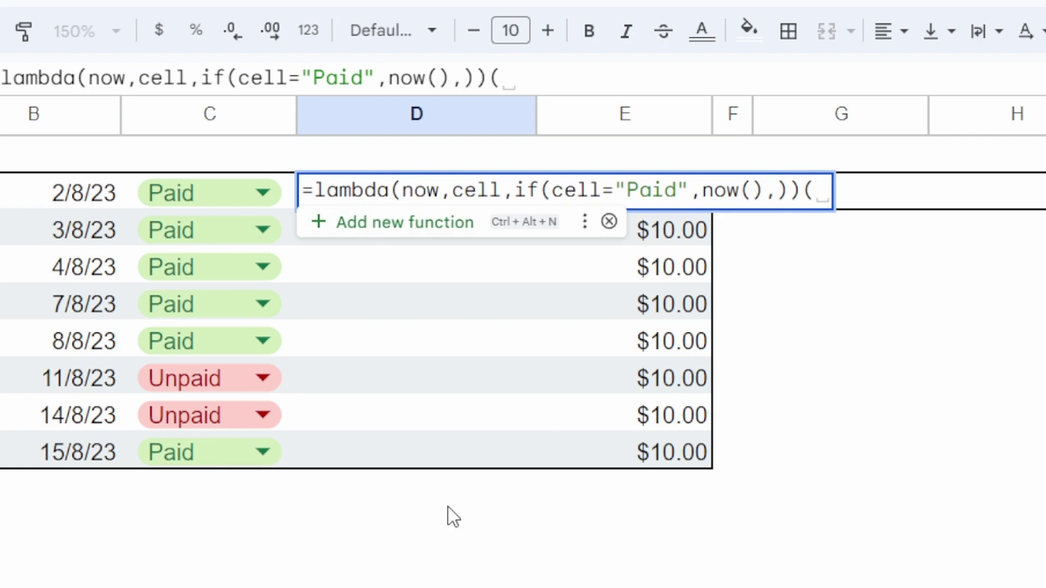
type("now()")
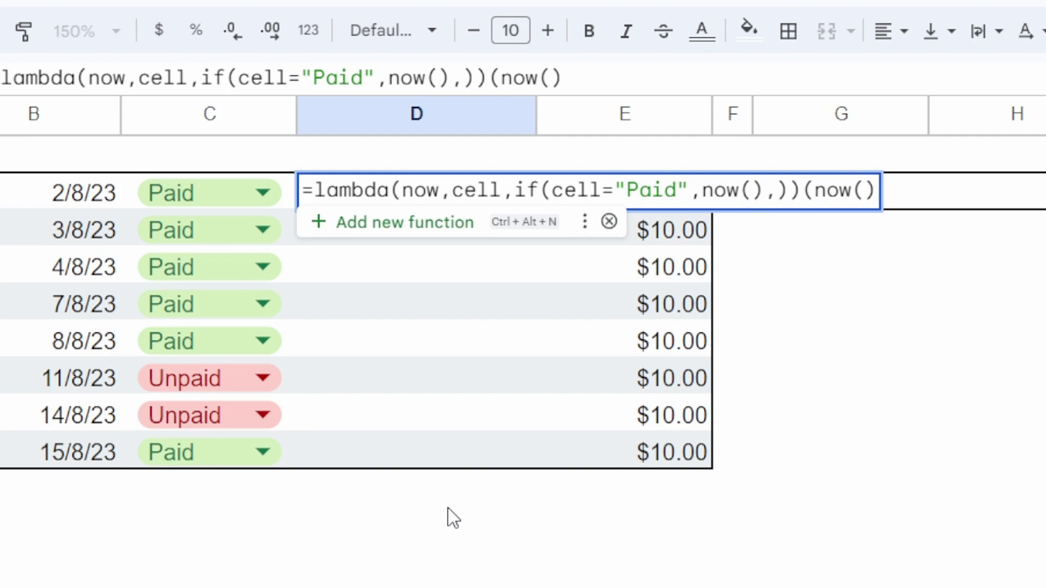
type(",")
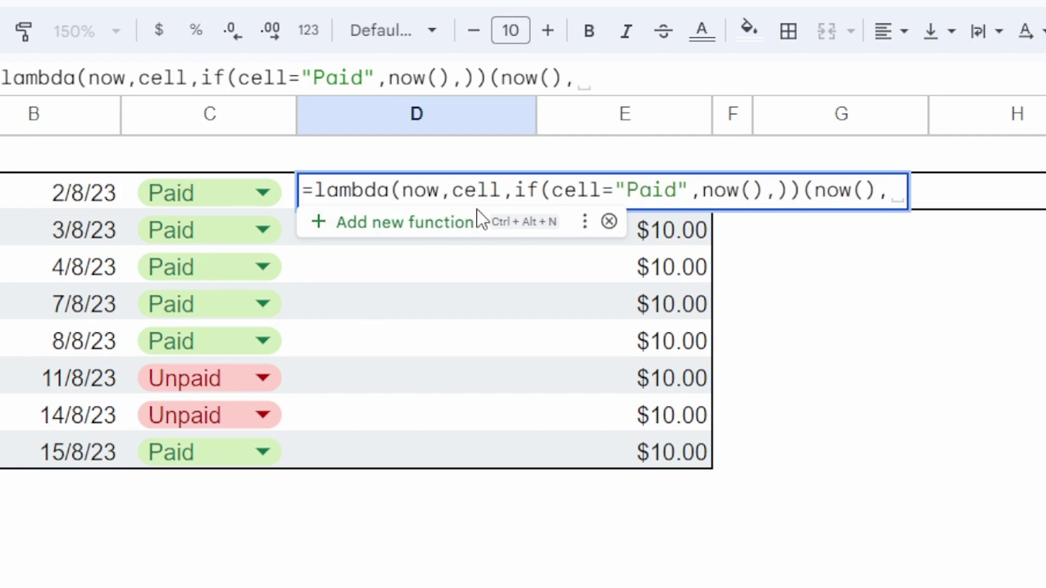
key("BackSpace")
- Finish D2's formula with C2, then change the inner now() to now to fix the error
type("C2")
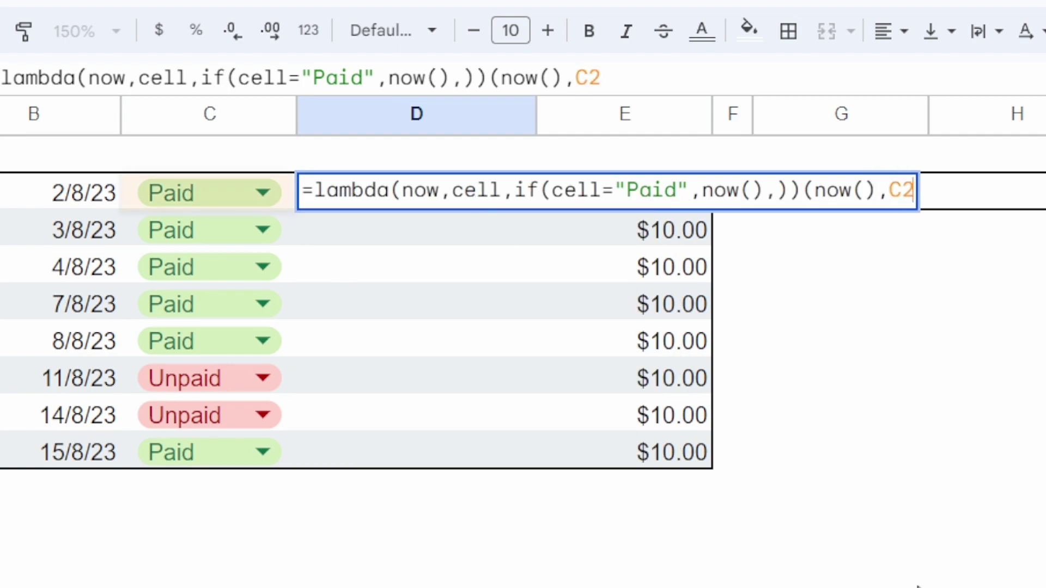
type(")")
key("Return")
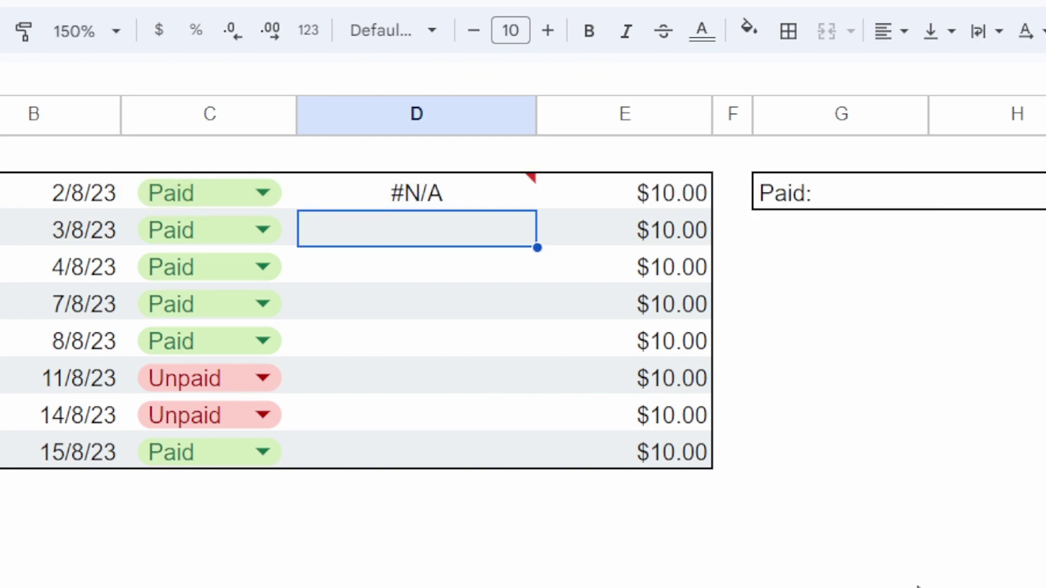
key("Up")
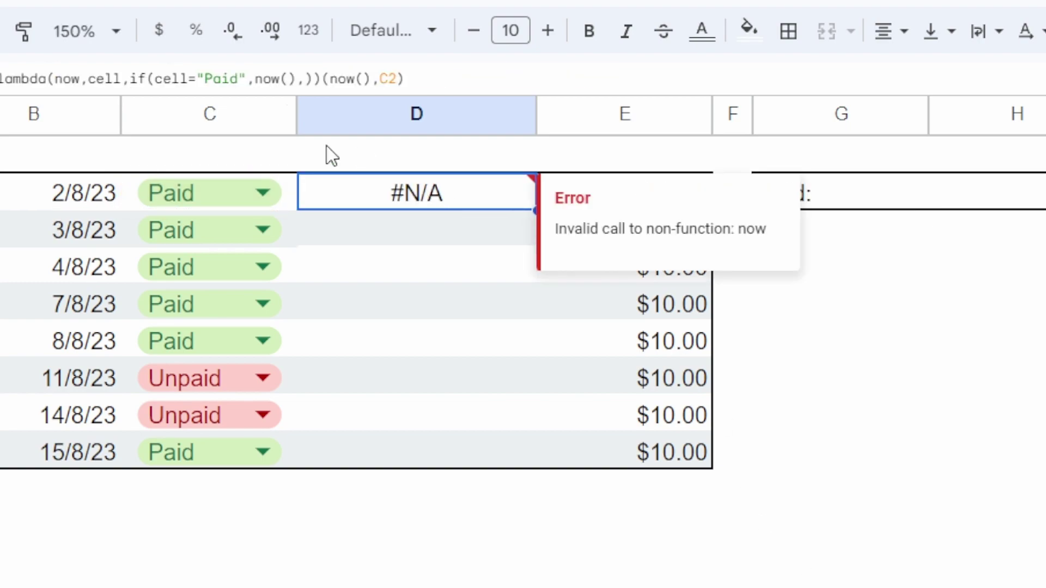
left_click(281, 79)
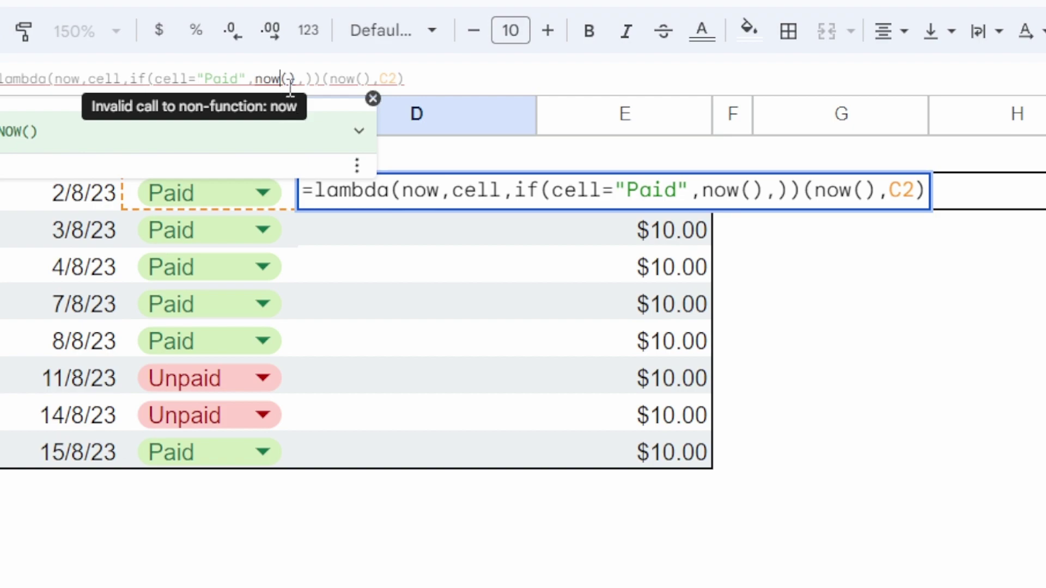
key("Delete")
key("Delete")
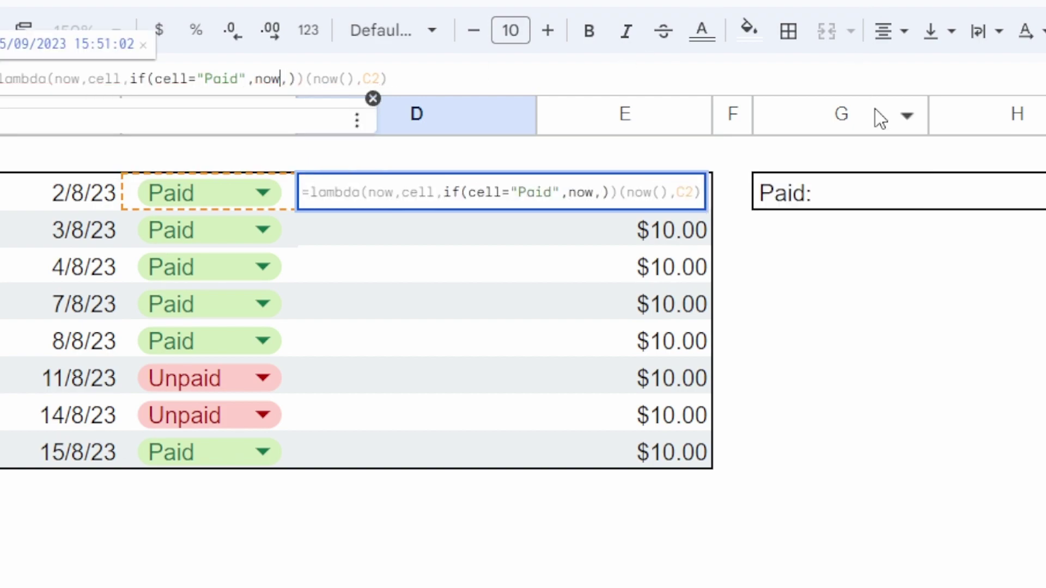
key("Return")
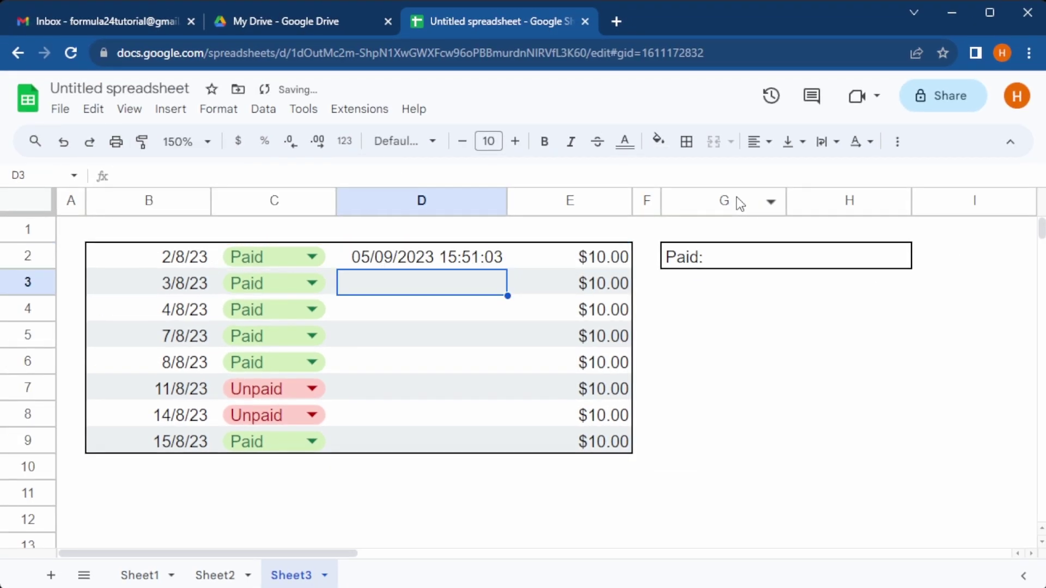
- Paste D2's formula only into D2:D9
left_click(430, 260)
left_click(451, 444, "shift")
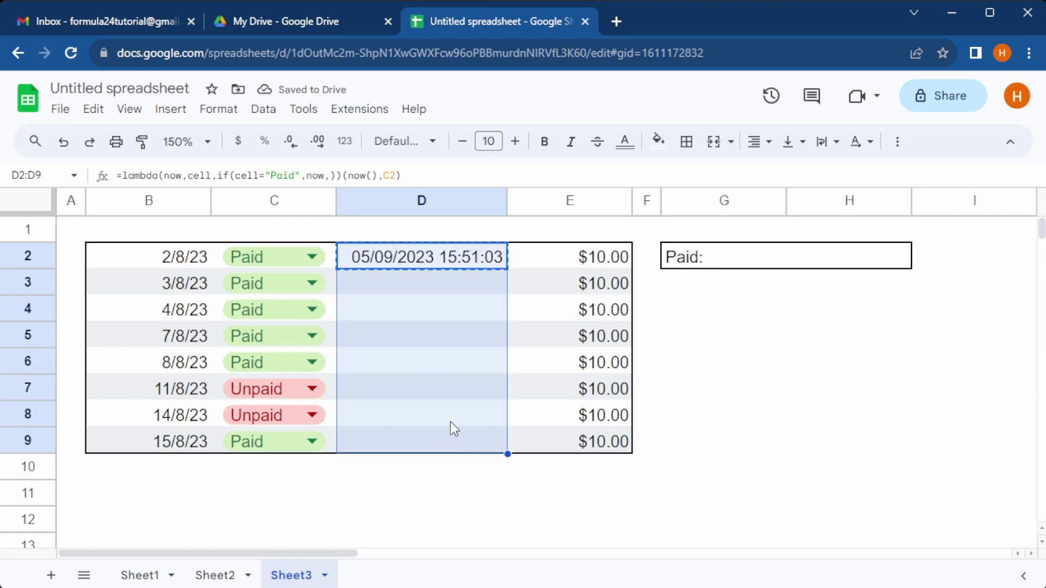
left_click(93, 109)
mouse_move(132, 298)
left_click(420, 339)
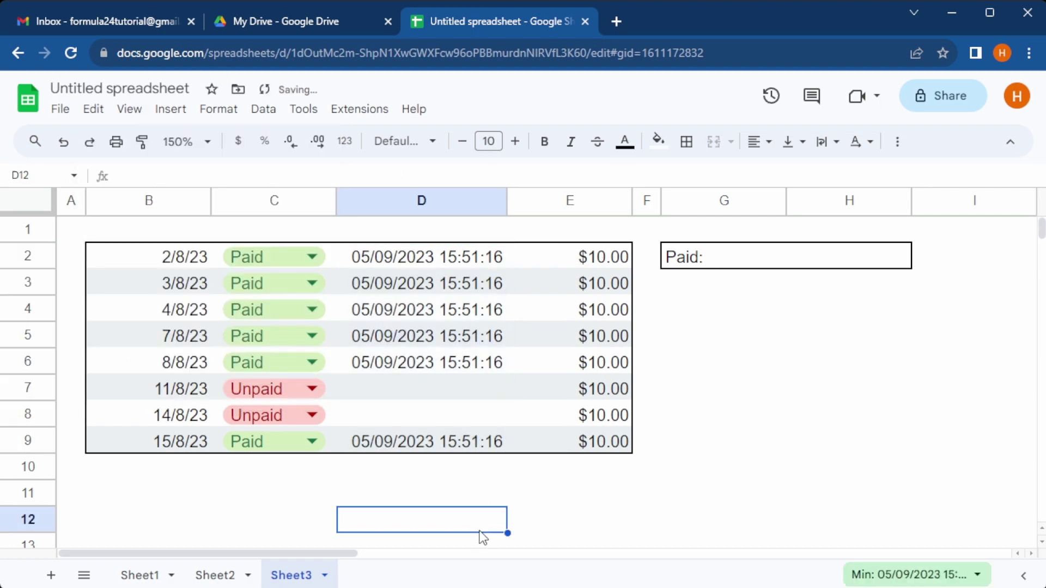
- Test row 7 by switching it to Paid and back to Unpaid, then check the E2:E9 sum
left_click(309, 391)
left_click(295, 389)
left_click(280, 420)
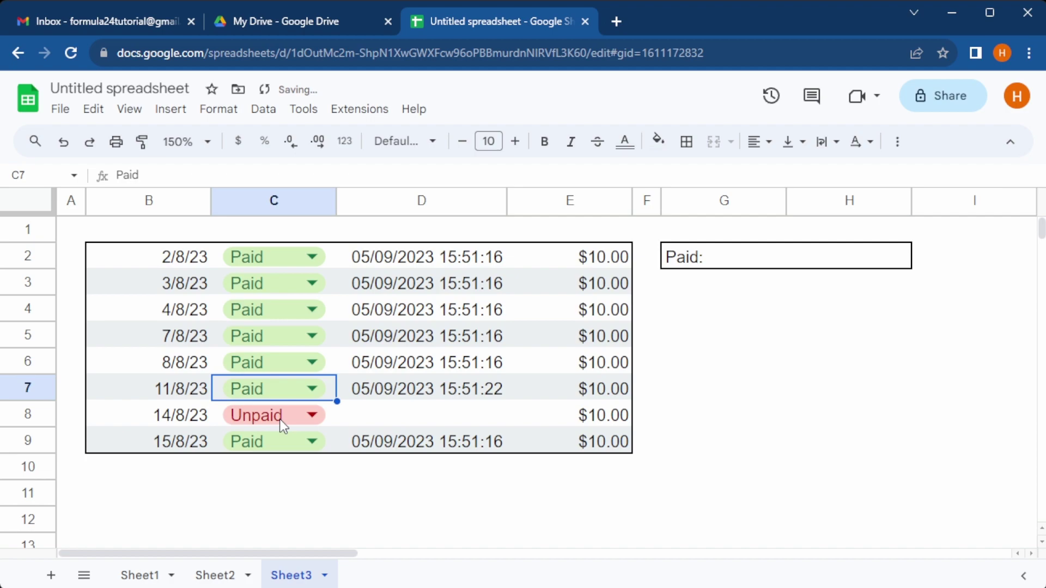
left_click(466, 391)
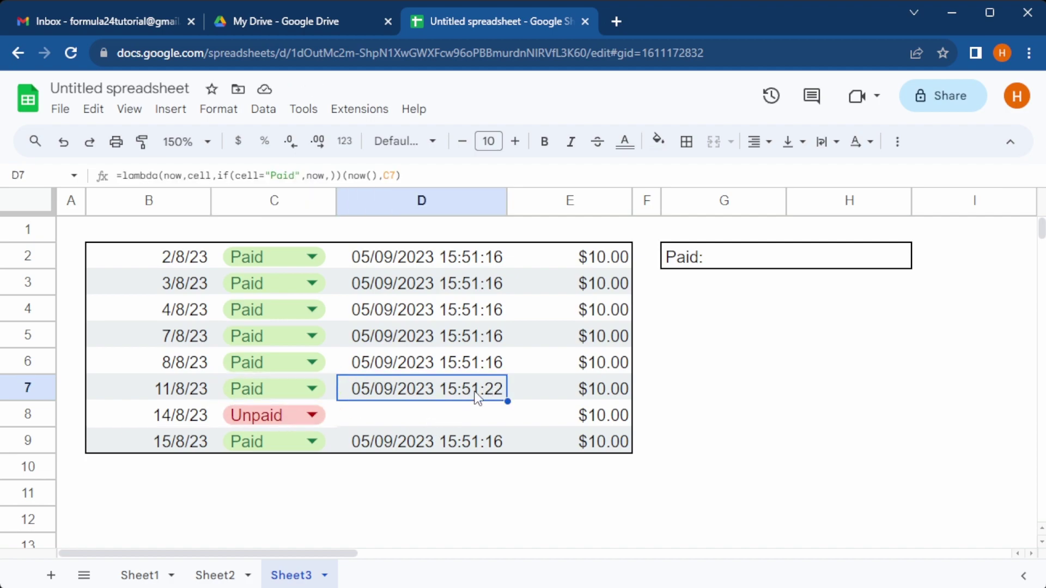
left_click(281, 386)
left_click(259, 438)
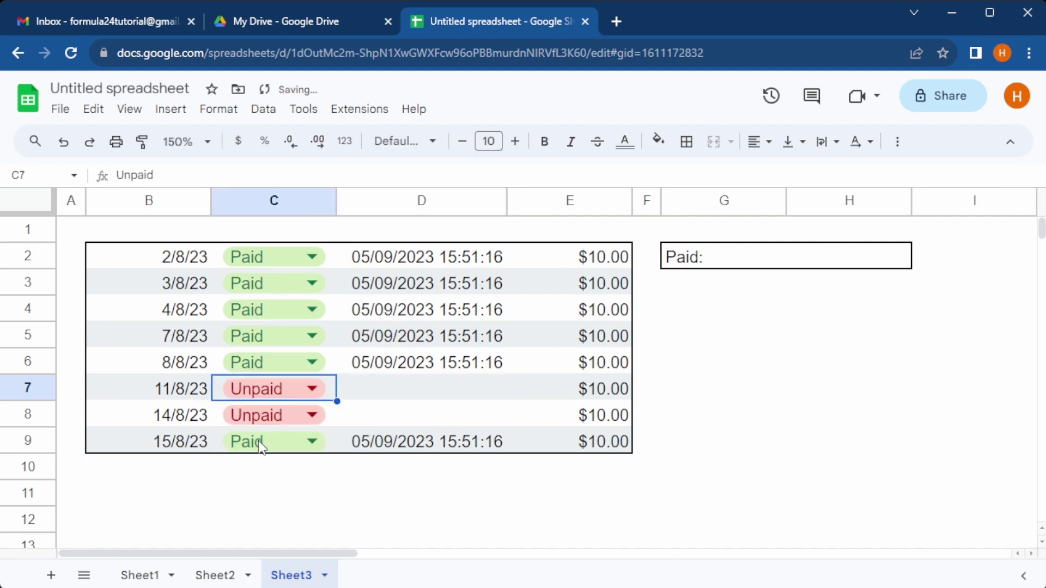
left_click(881, 266)
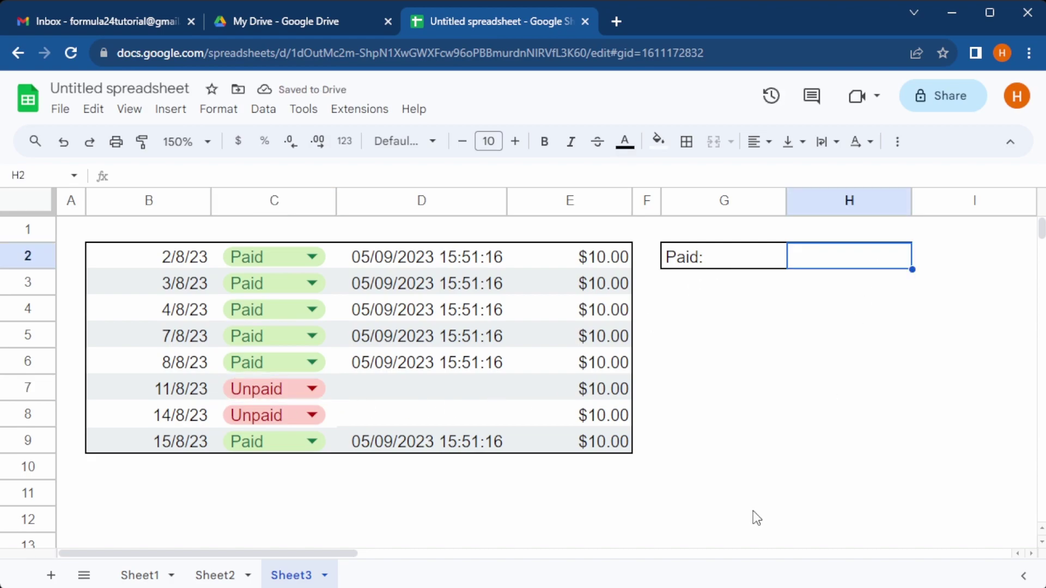
left_click_drag(595, 259, 592, 451)
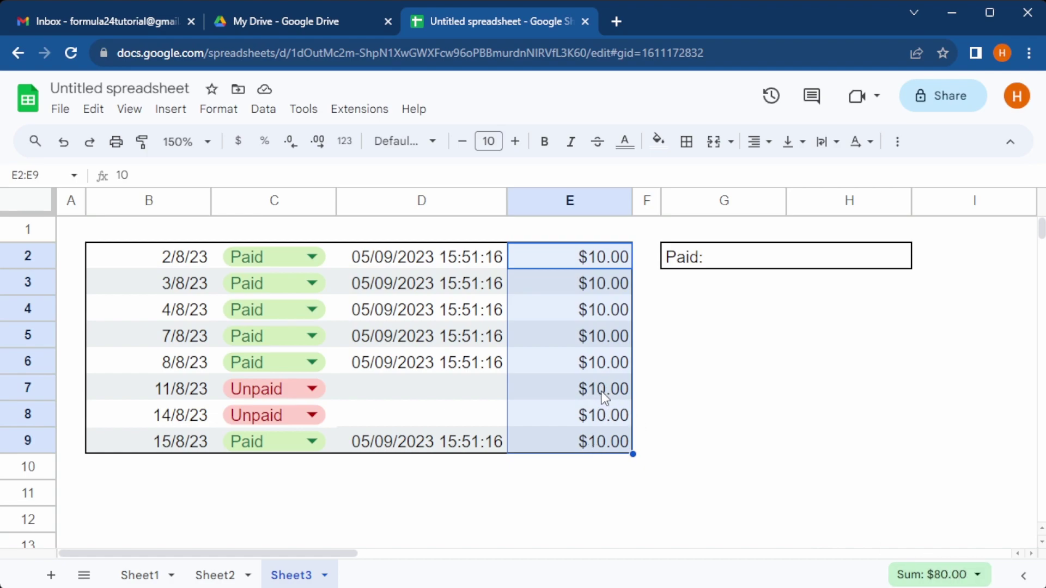
- Enter =query(B2:E9,"Select Sum(E) where C = 'Paid' label Sum(E) ''") in H2 and format it as currency
left_click(808, 261)
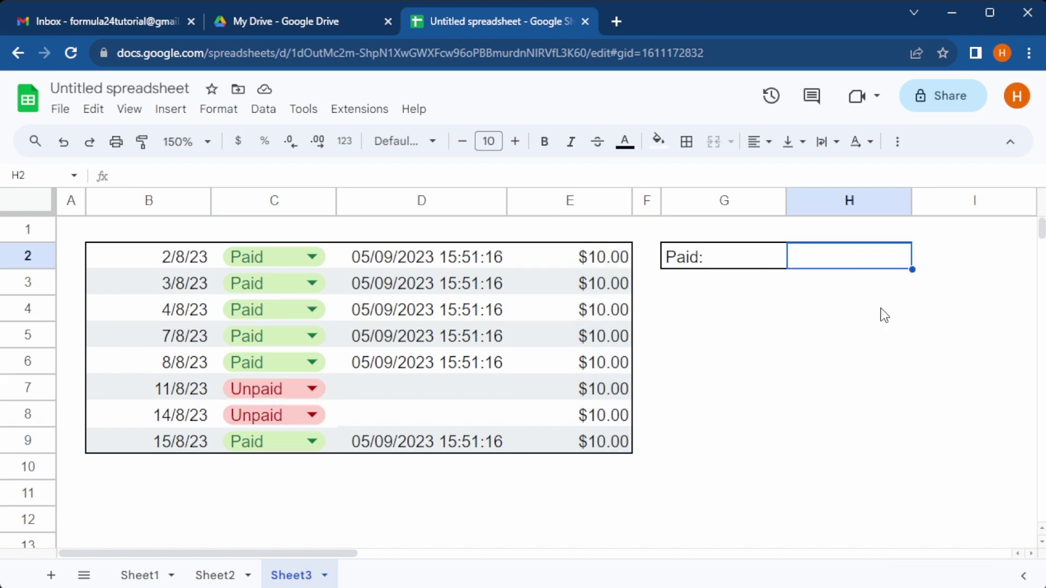
type("=queyr")
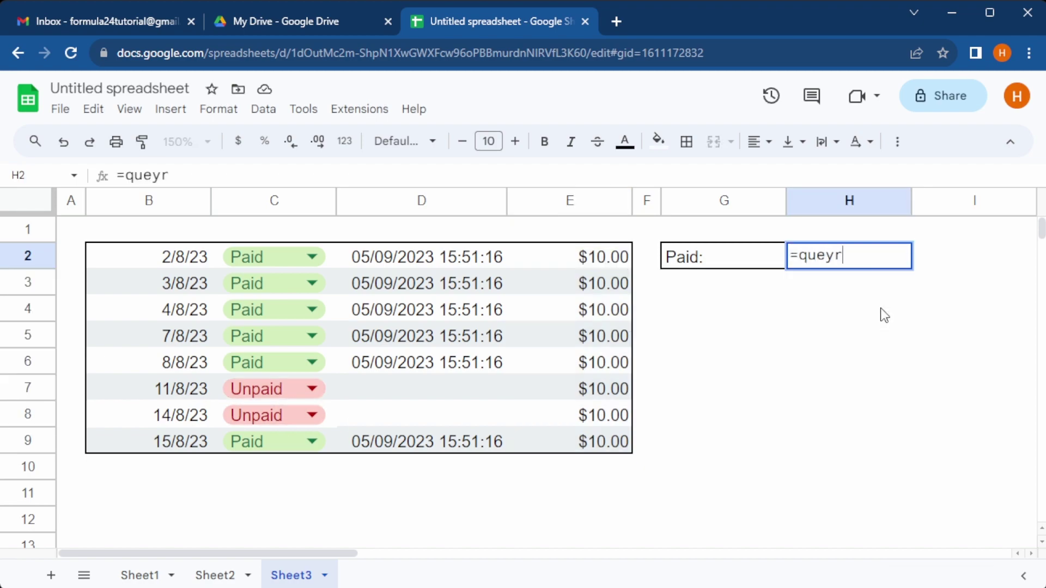
key("BackSpace")
key("BackSpace")
type("ry(")
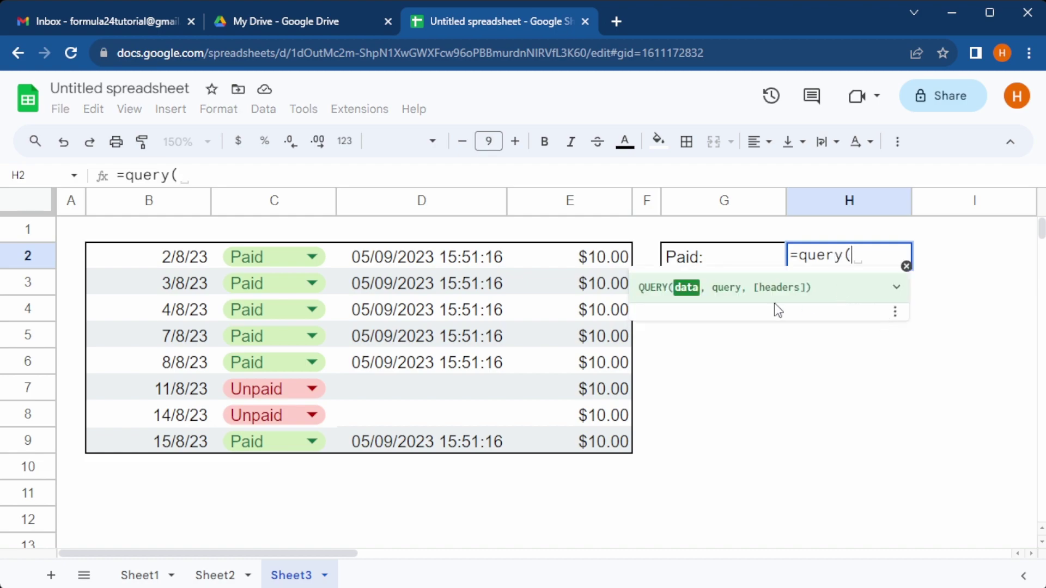
left_click_drag(164, 257, 597, 441)
type(",\"S")
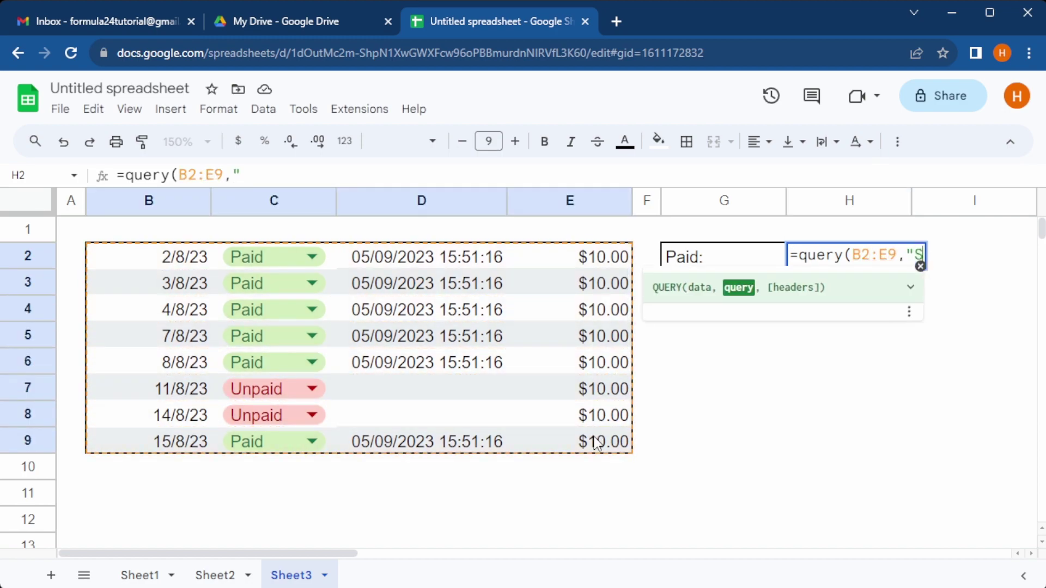
type("elect Sum(E)")
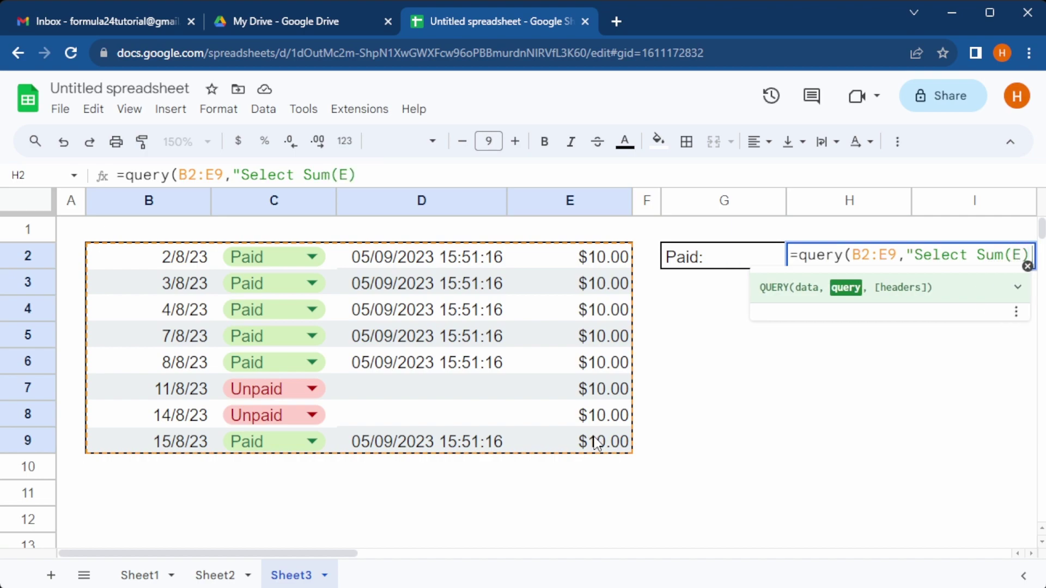
type(" where C = 'Paid',")
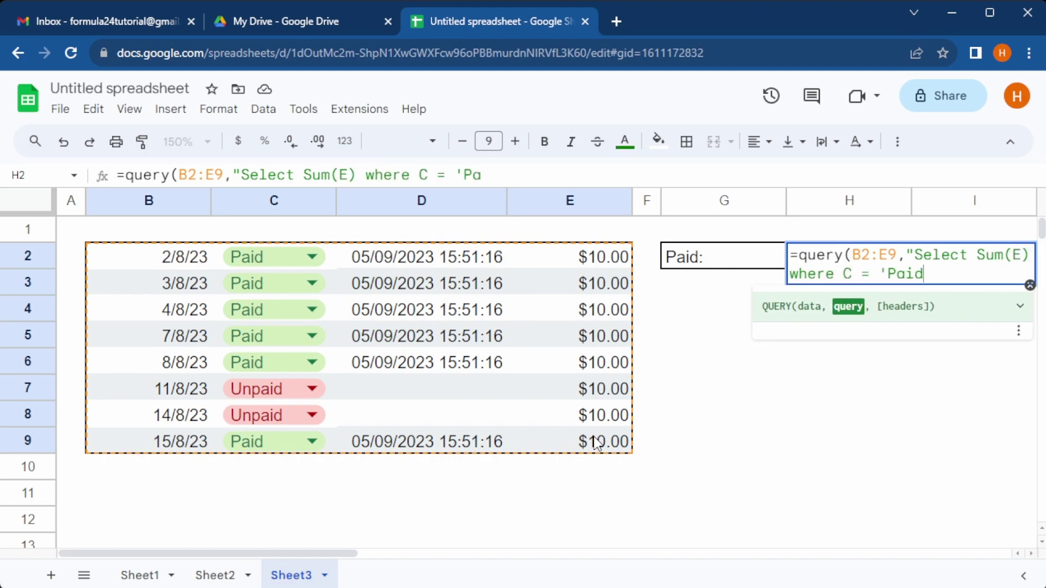
type(" label Suyn")
key("BackSpace")
key("BackSpace")
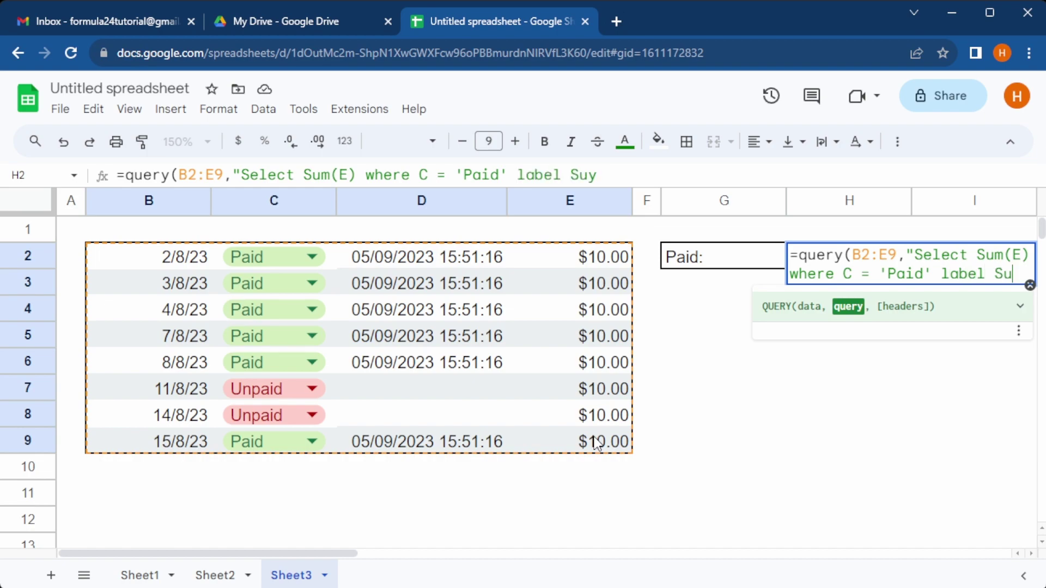
type("m(E) ''")
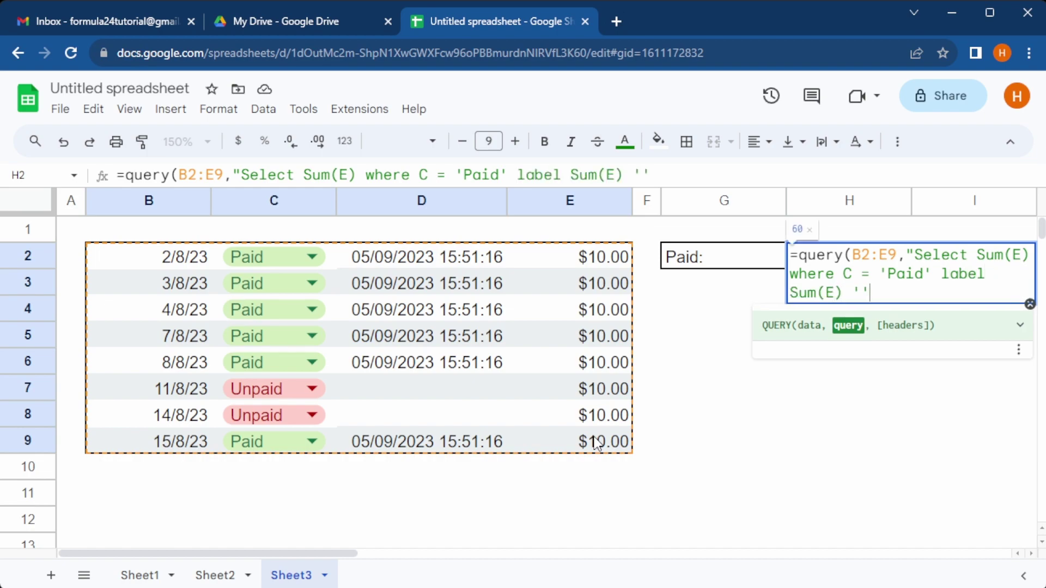
type("\"")
key("Return")
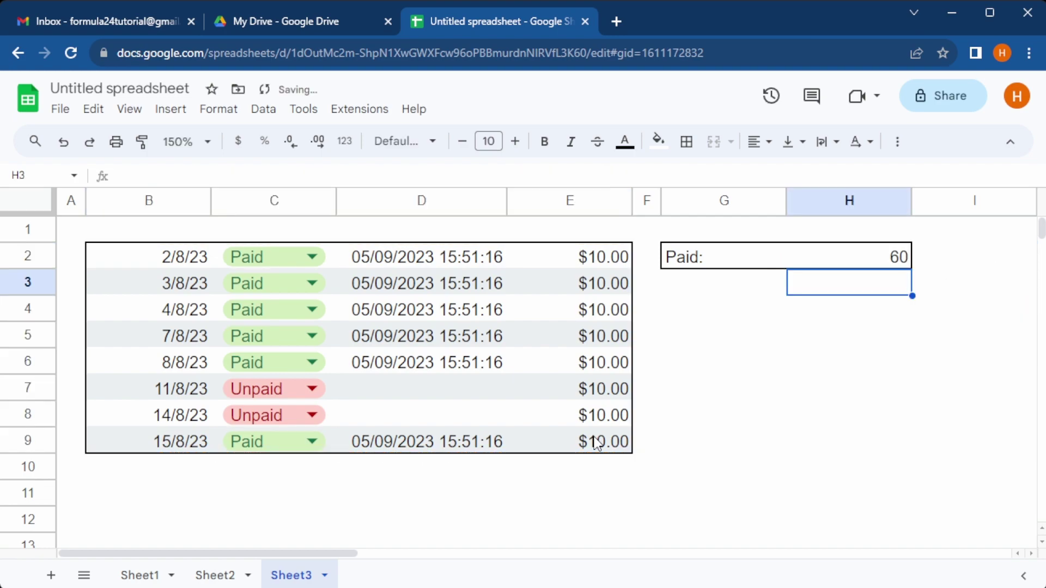
key("Up")
left_click(242, 153)
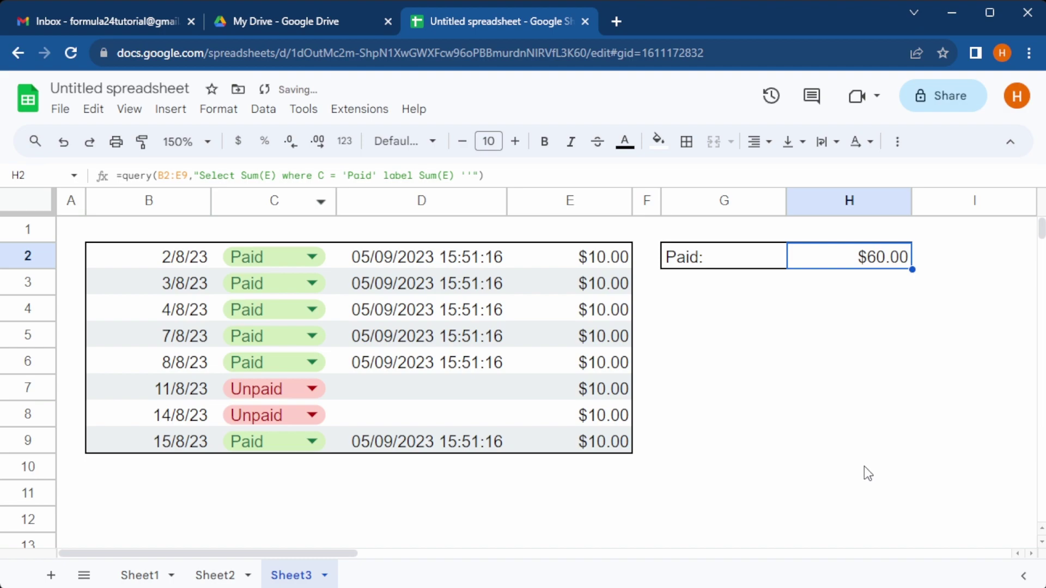
- Set row 7 to Paid, confirming the total reads $70.00, then revert it to Unpaid
left_click(252, 396)
left_click(253, 415)
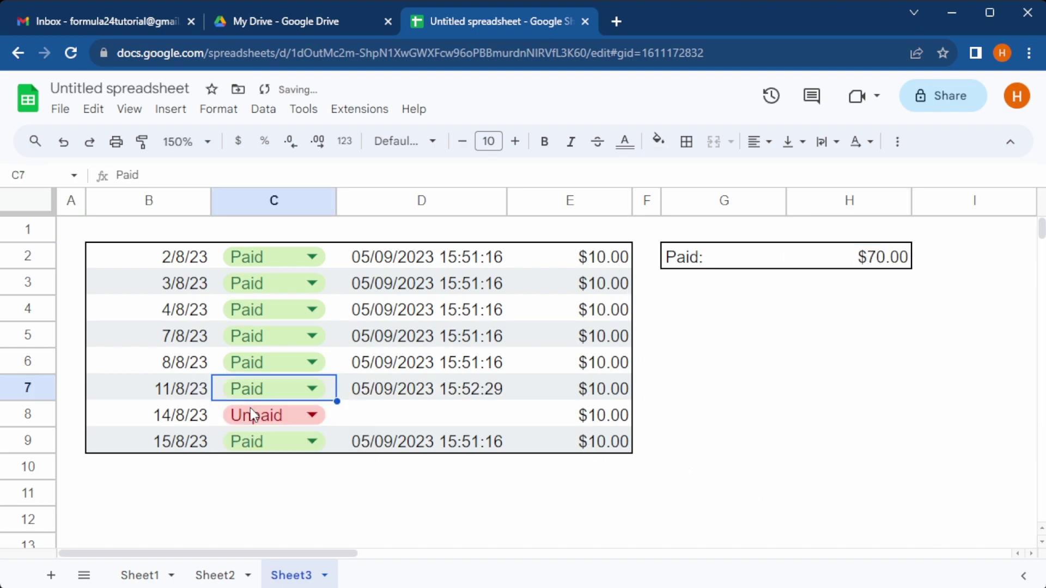
left_click(454, 395)
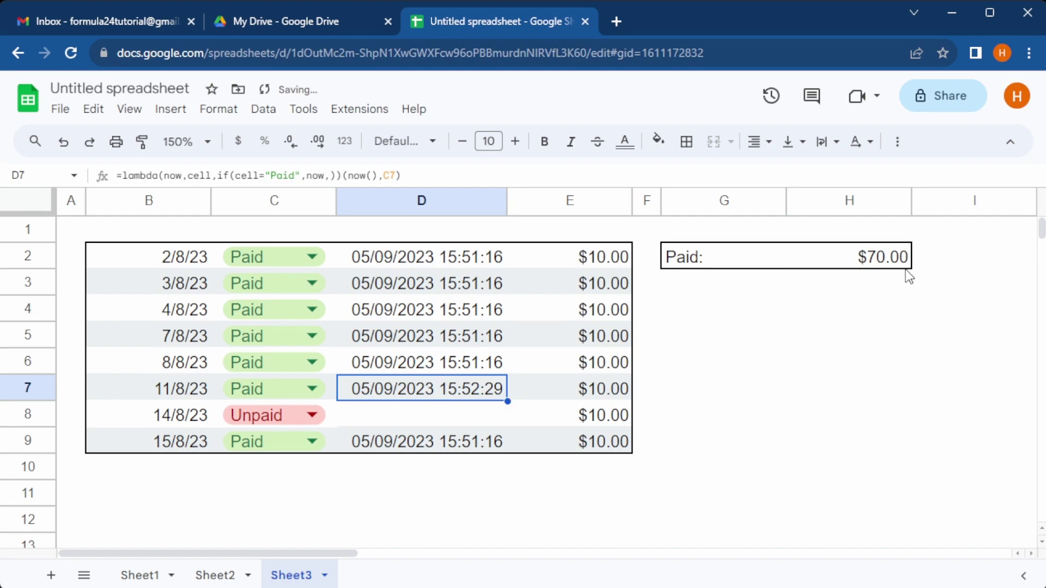
left_click(893, 257)
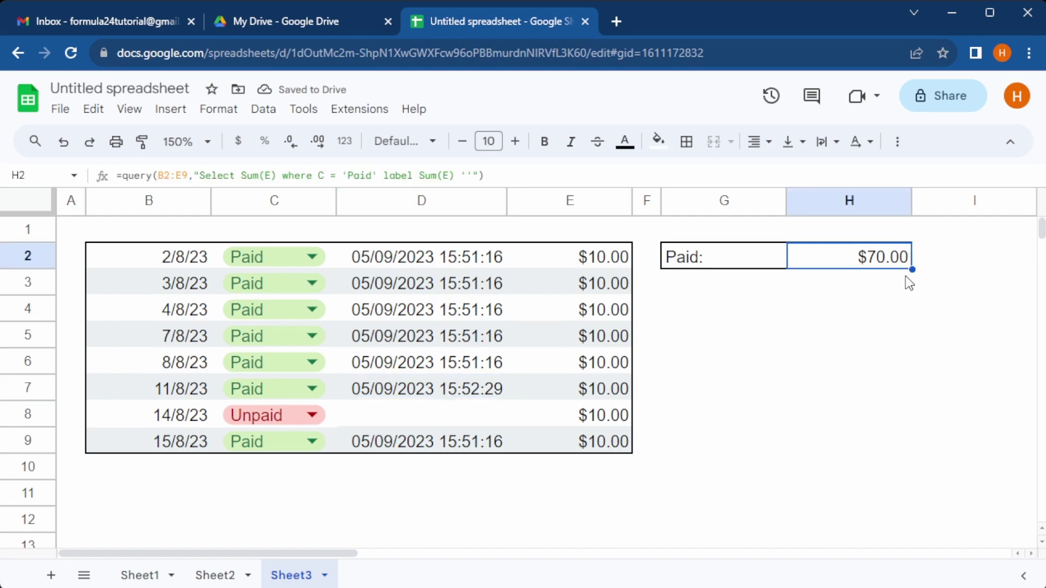
left_click(276, 388)
left_click(256, 440)
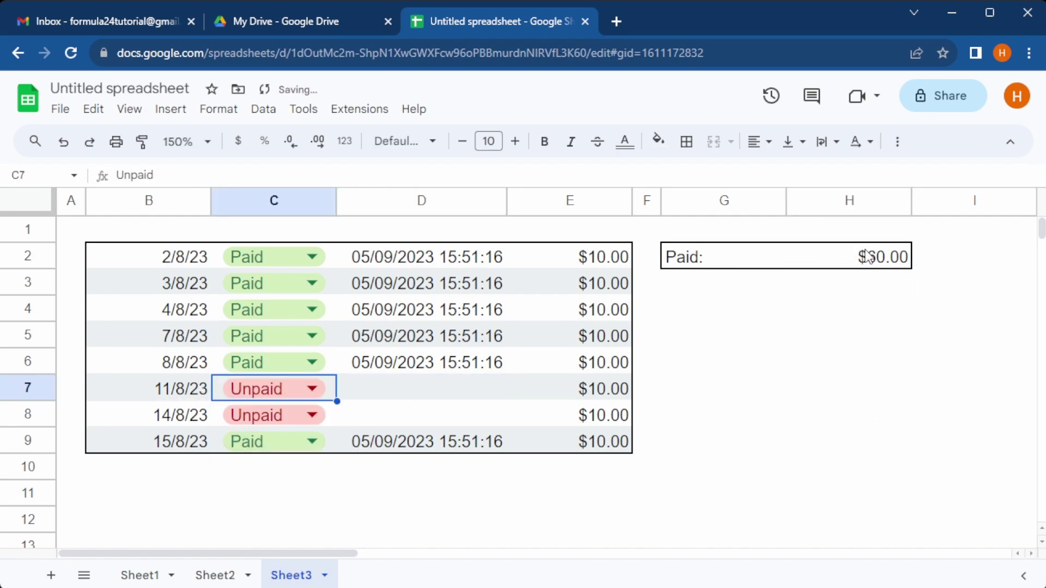
- Paste the Paid: label and total into G4:H4, where the shifted query shows $40.00
left_click(738, 317)
type("Paid:\t$40.00")
left_click(815, 303)
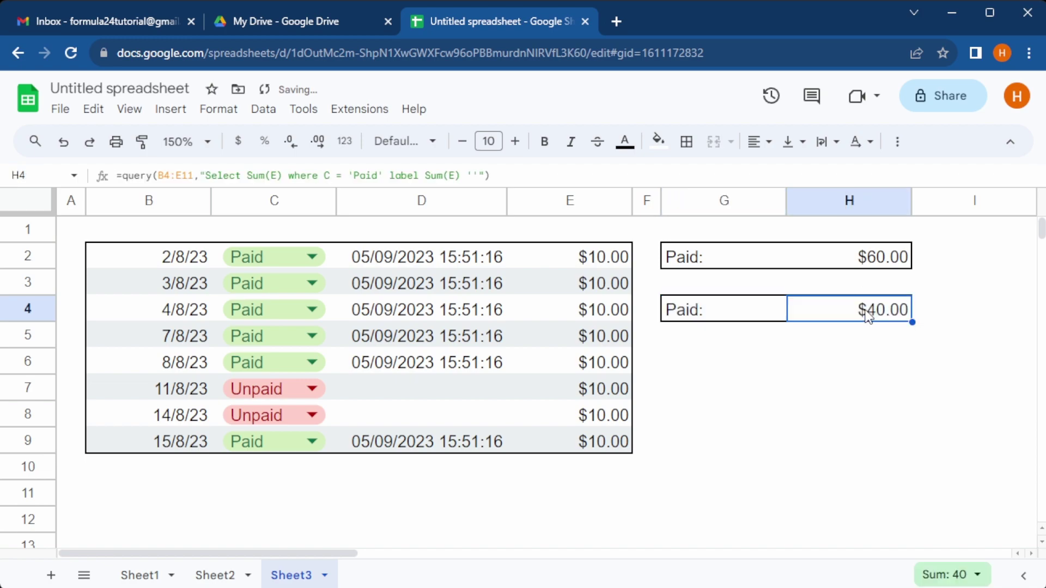
- Replace H4 with =SUMIF(C2:C9,"Paid",E2:E9) so the Paid total shows $60.00
key("Delete")
type("=sumiu")
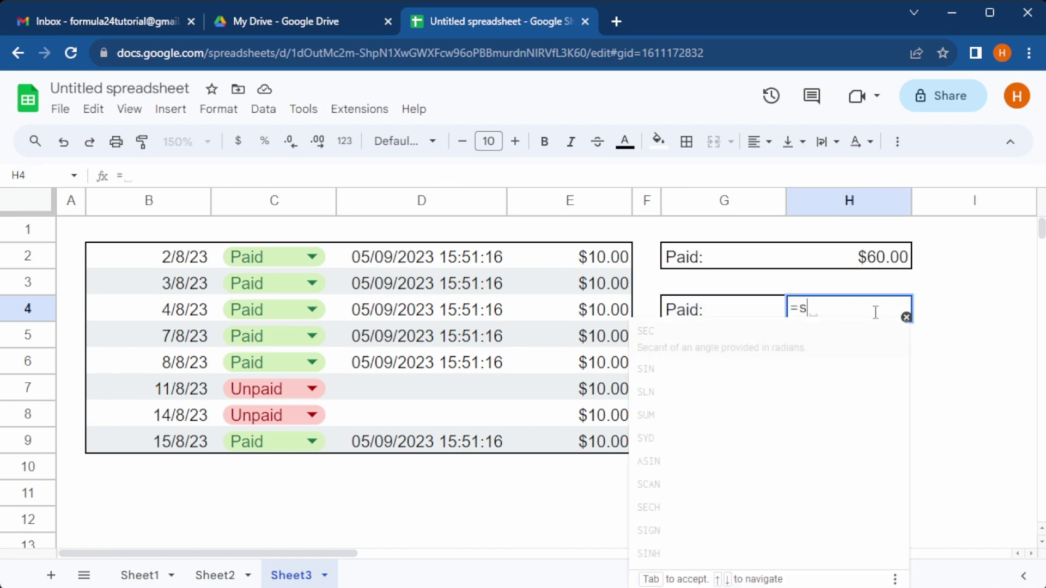
key("BackSpace")
type("f(")
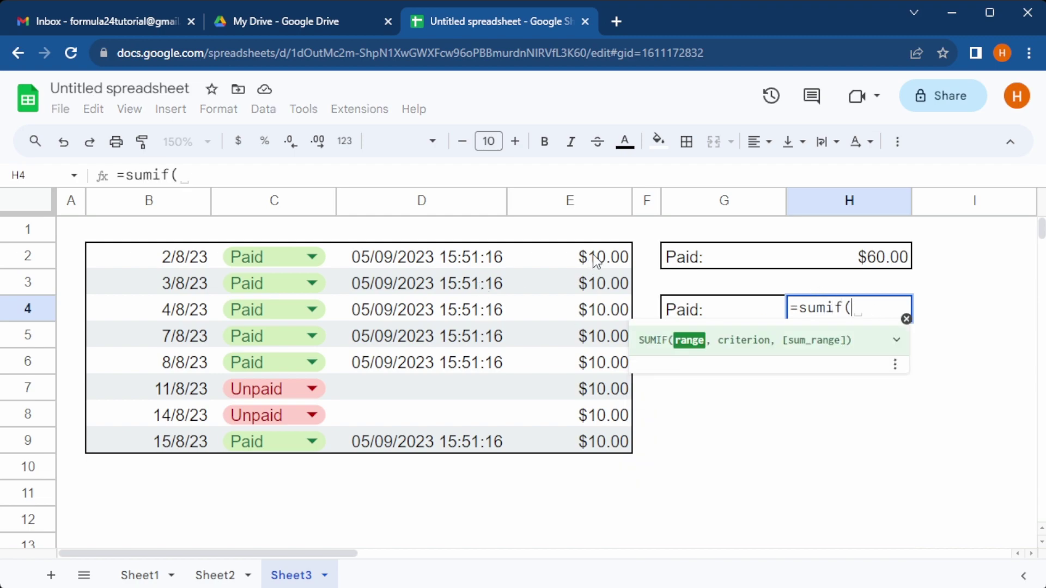
left_click_drag(327, 264, 328, 438)
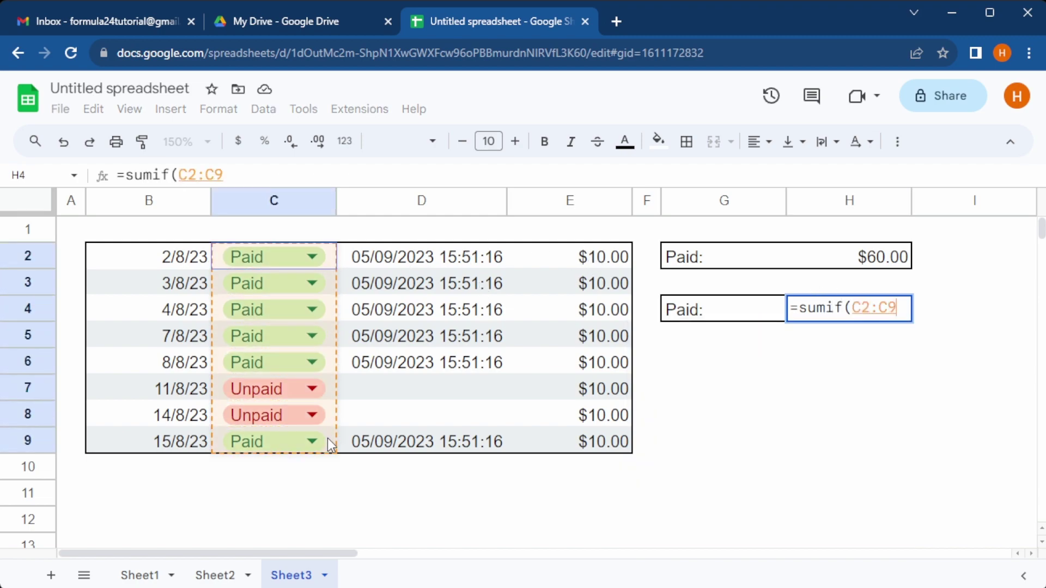
type(",\"P")
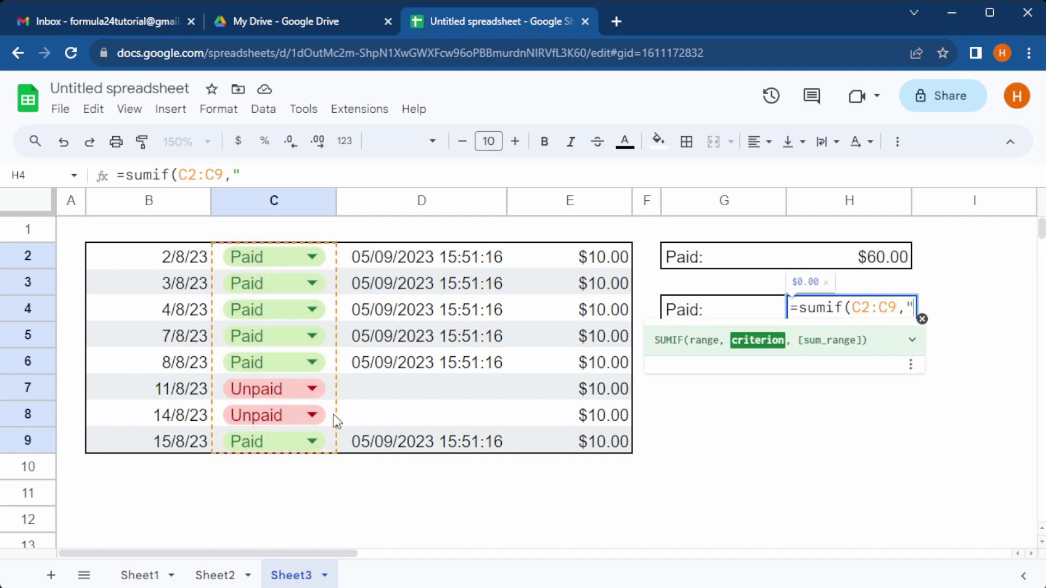
type("aid\"")
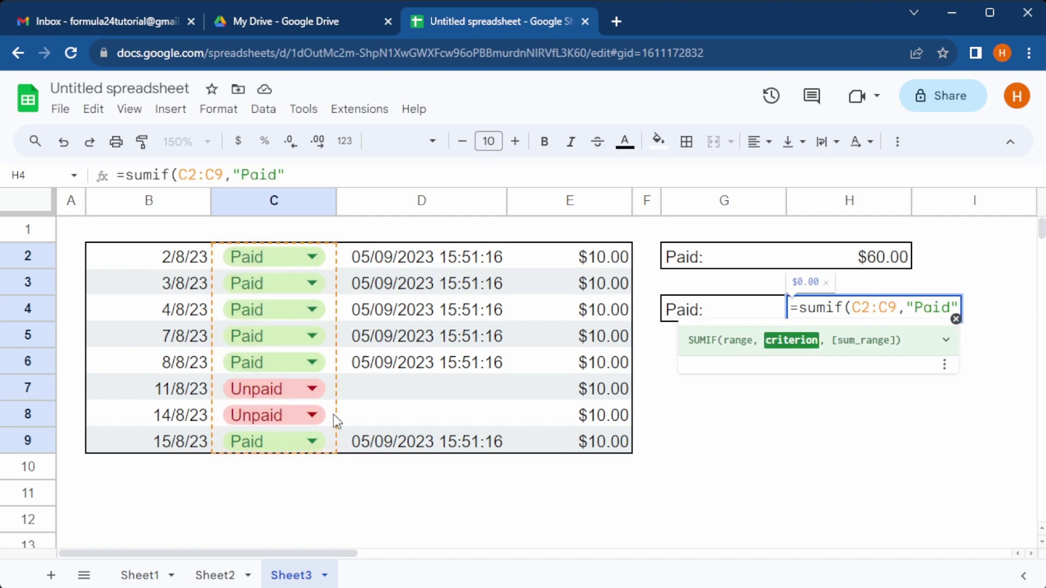
type(",")
left_click_drag(604, 264, 609, 447)
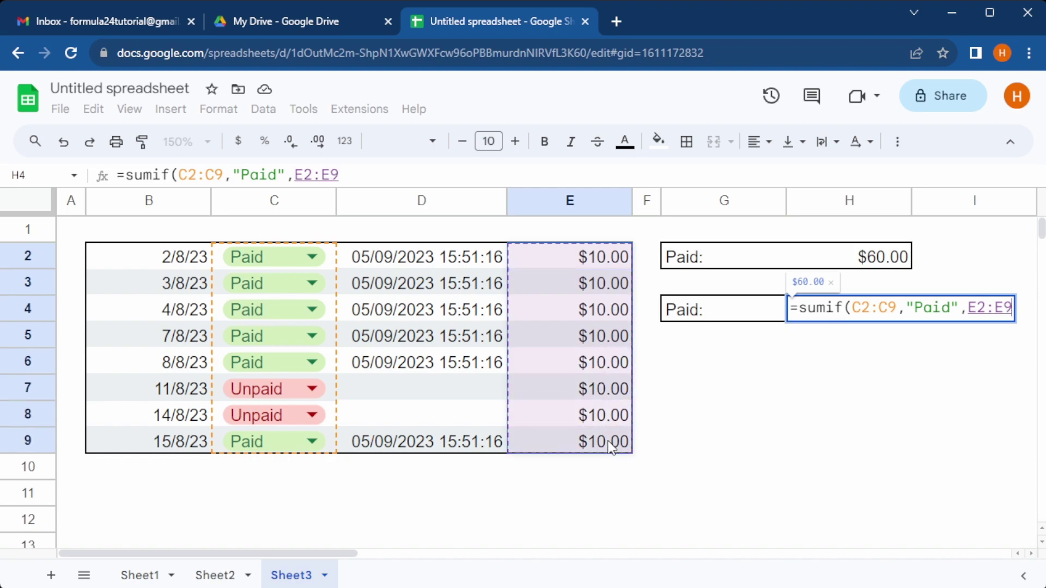
key("Return")
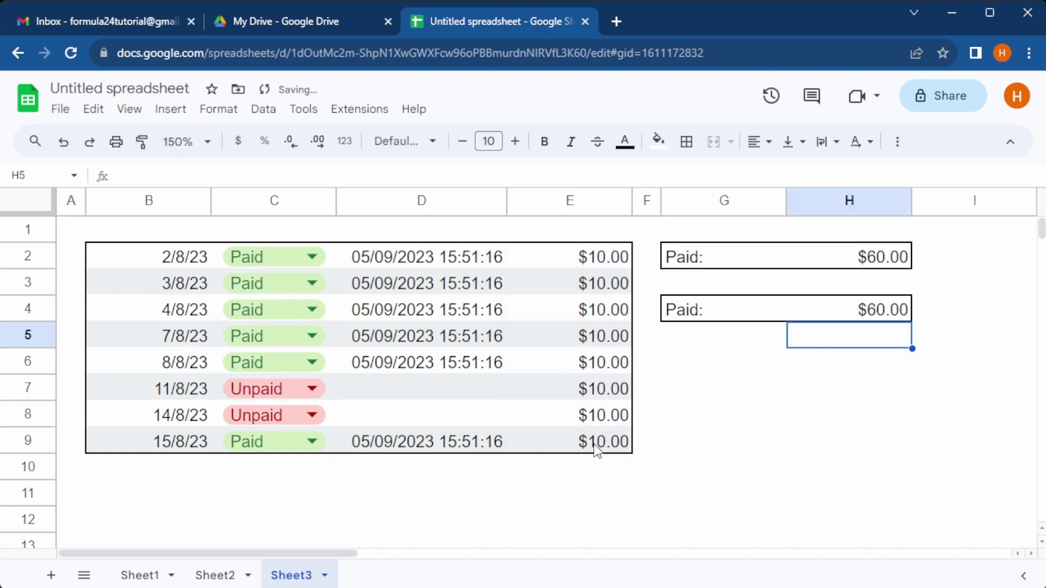
left_click_drag(692, 306, 866, 308)
- Copy the Paid: label and total from G4:H4 into G6:H6, then clear H6
key("ctrl+c")
left_click(672, 360)
key("ctrl+v")
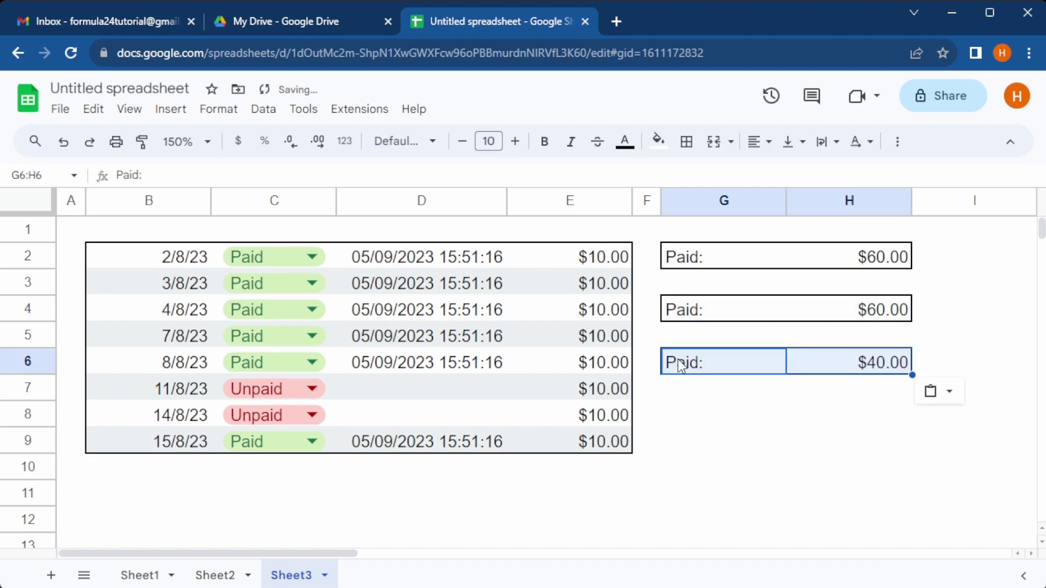
left_click(849, 363)
key("Delete")
- Enter =SUMPRODUCT(--(C2:C9="Paid"),E2:E9) in H6 to total the Paid amounts
type("=sump")
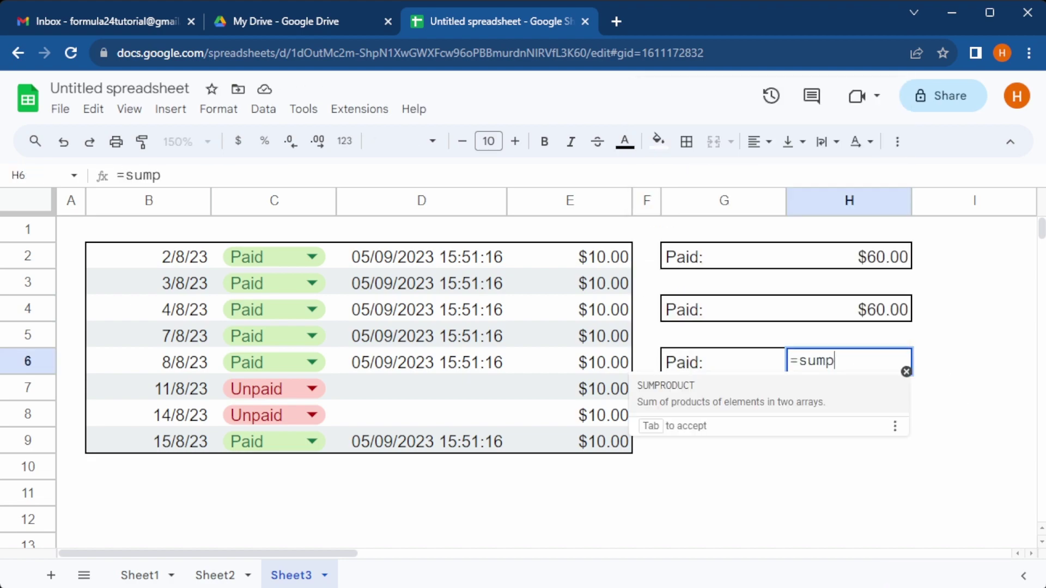
key("Tab")
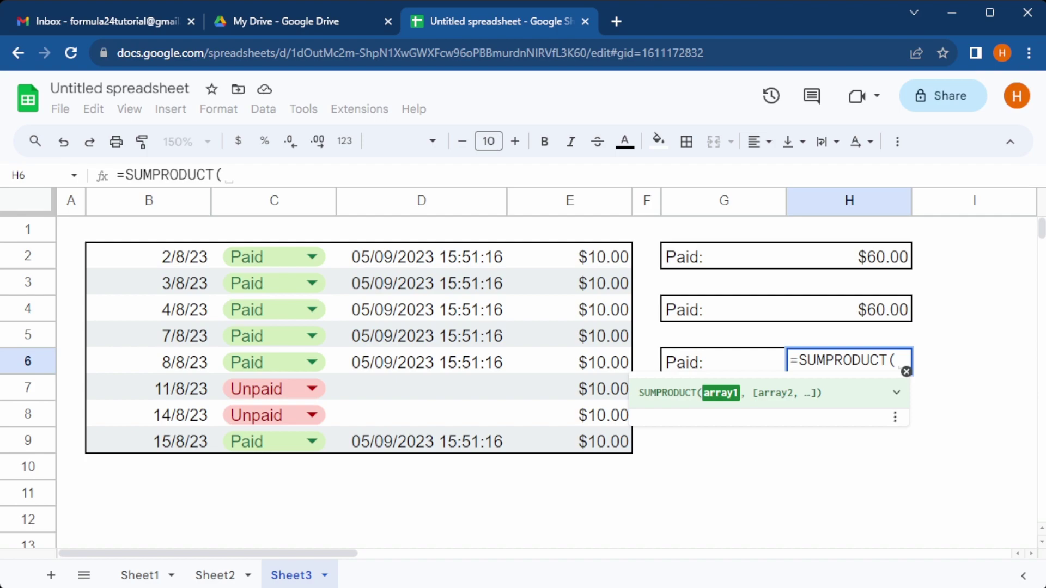
type("--")
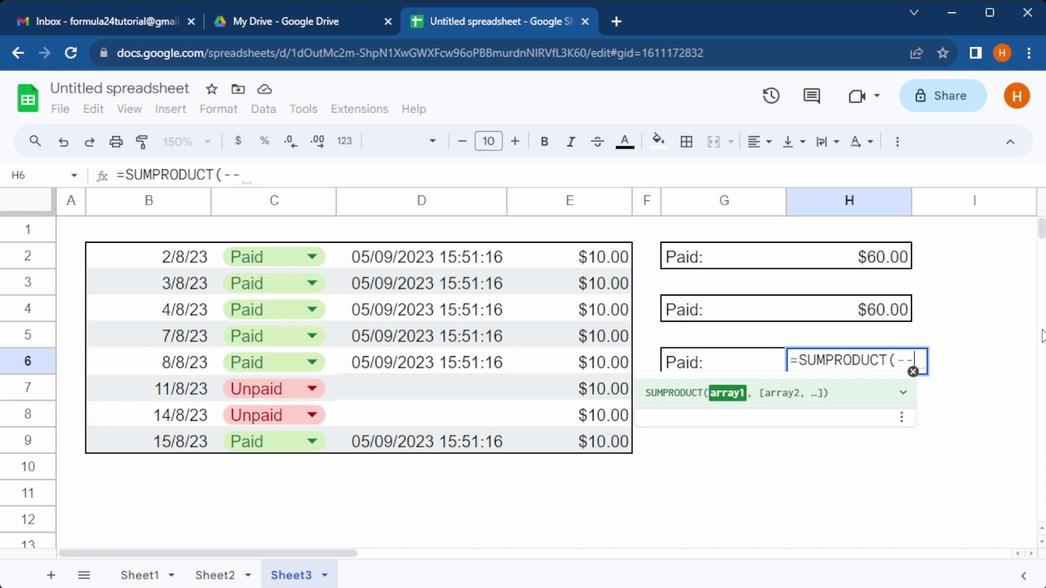
type("(")
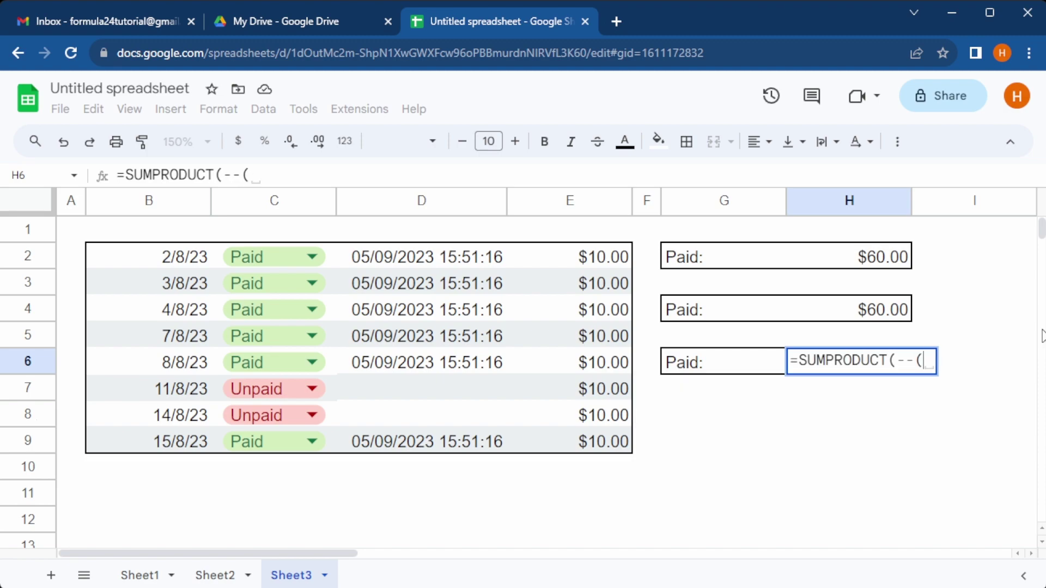
left_click_drag(327, 256, 323, 442)
type("=\"Paid\"")
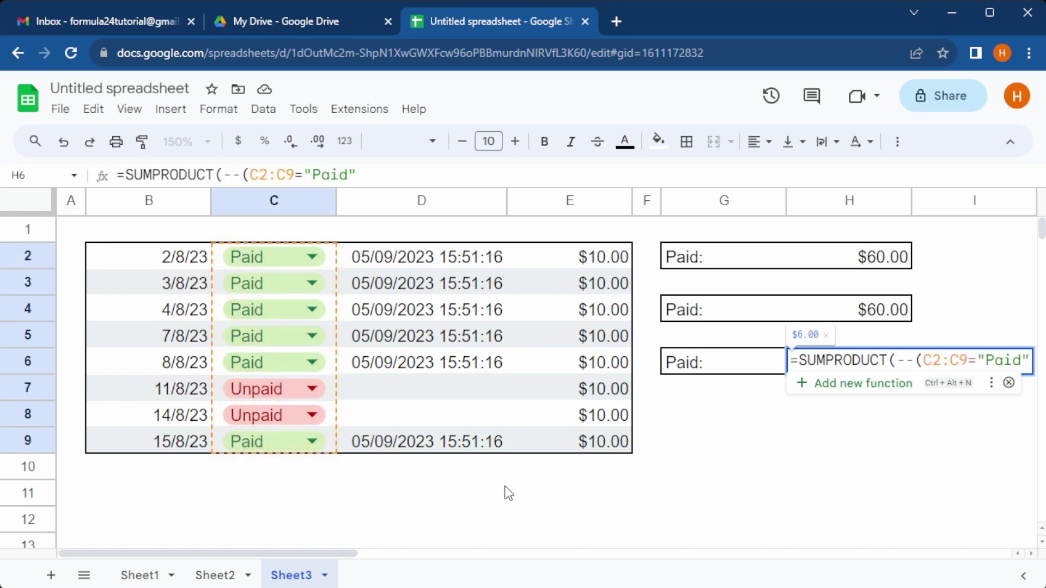
type("),")
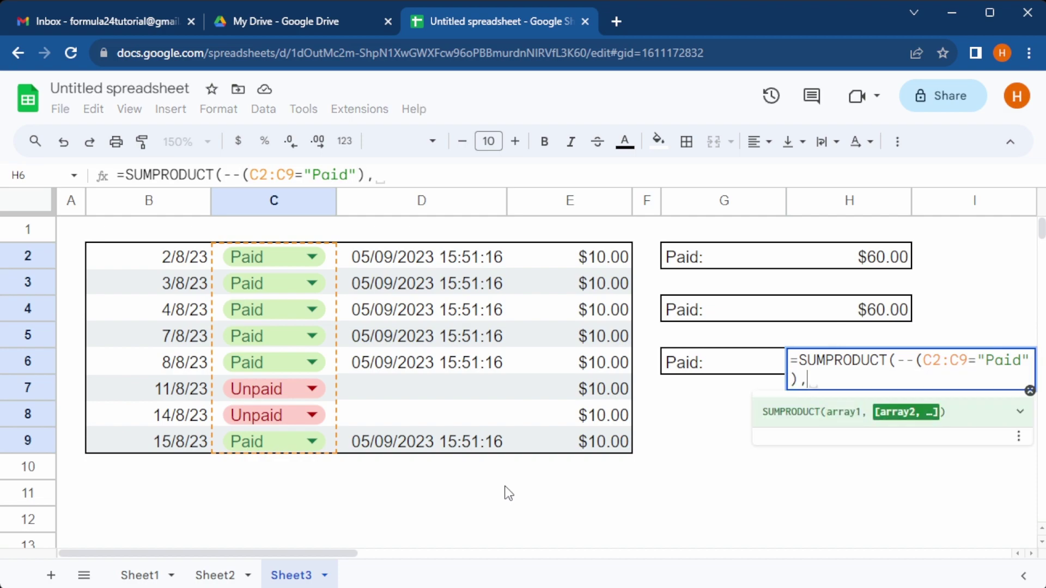
left_click_drag(557, 270, 574, 443)
key("Return")
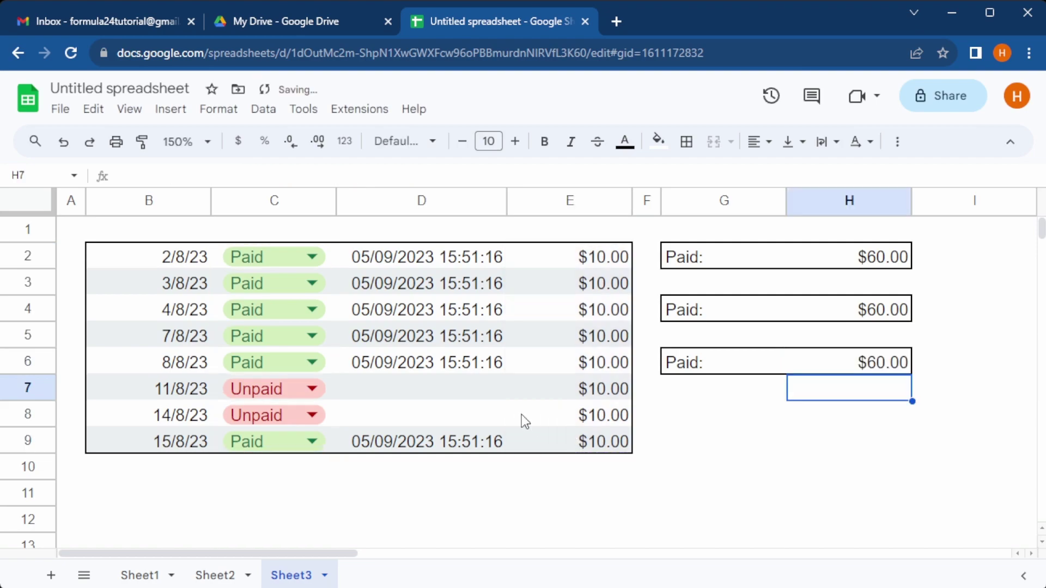
left_click(871, 310)
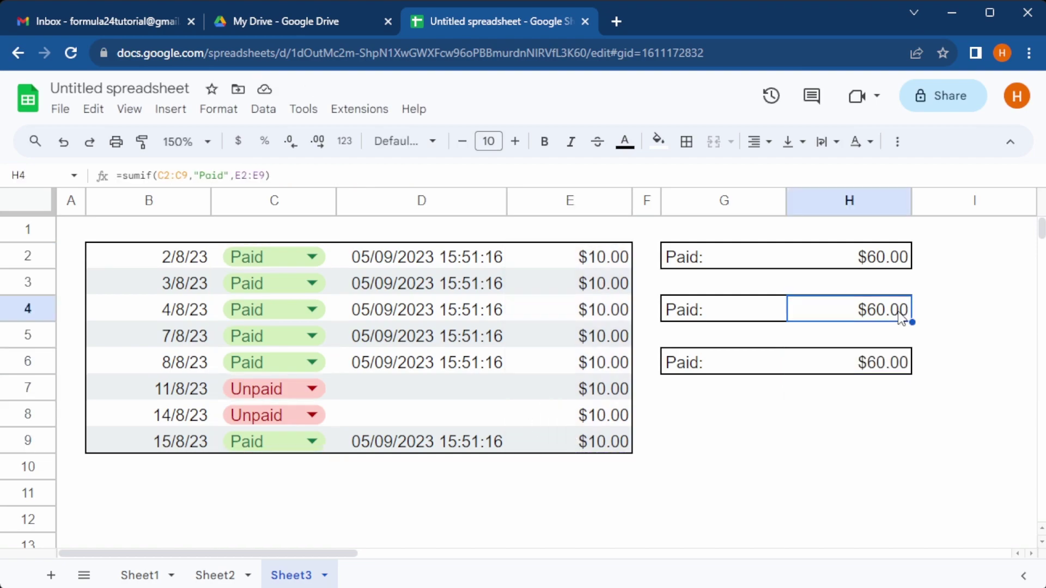
double_click(866, 308)
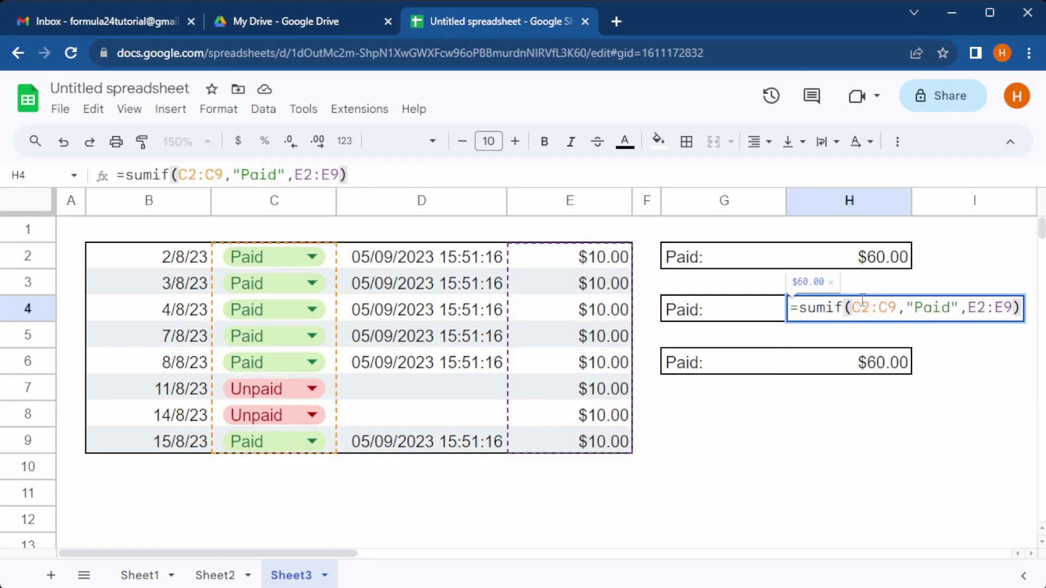
left_click(852, 364)
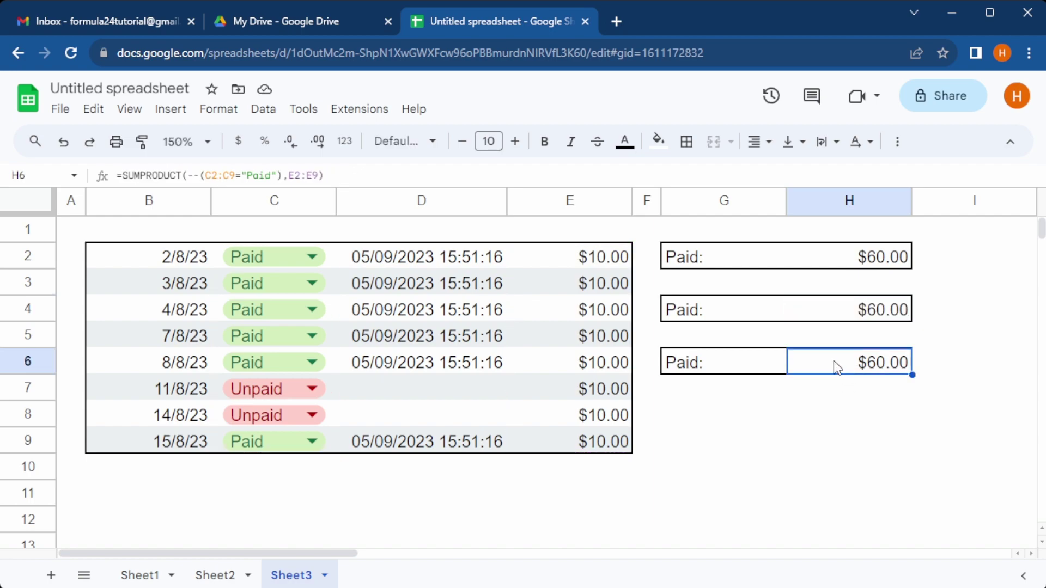
double_click(834, 360)
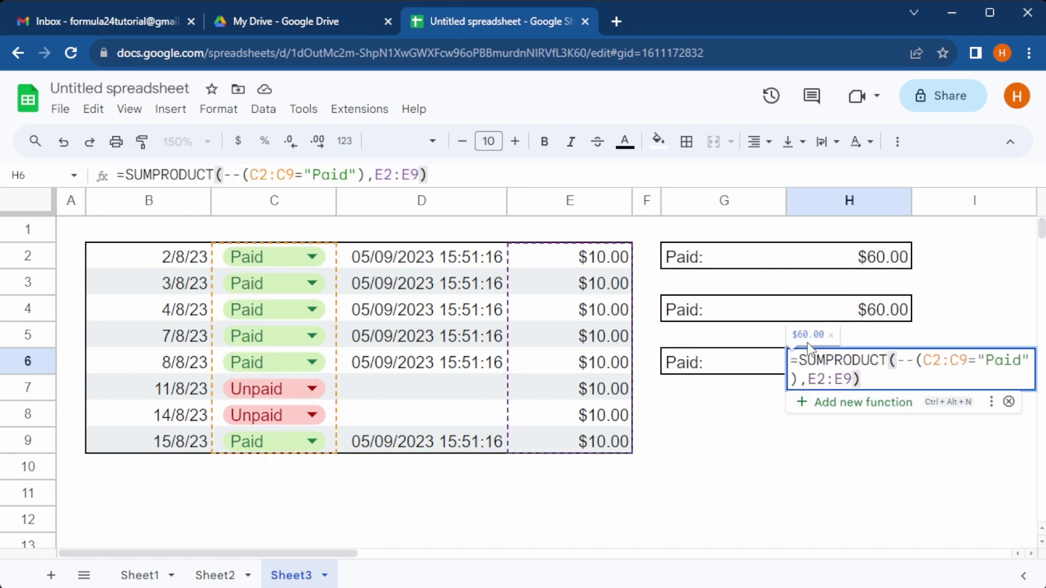
key("Escape")
double_click(846, 261)
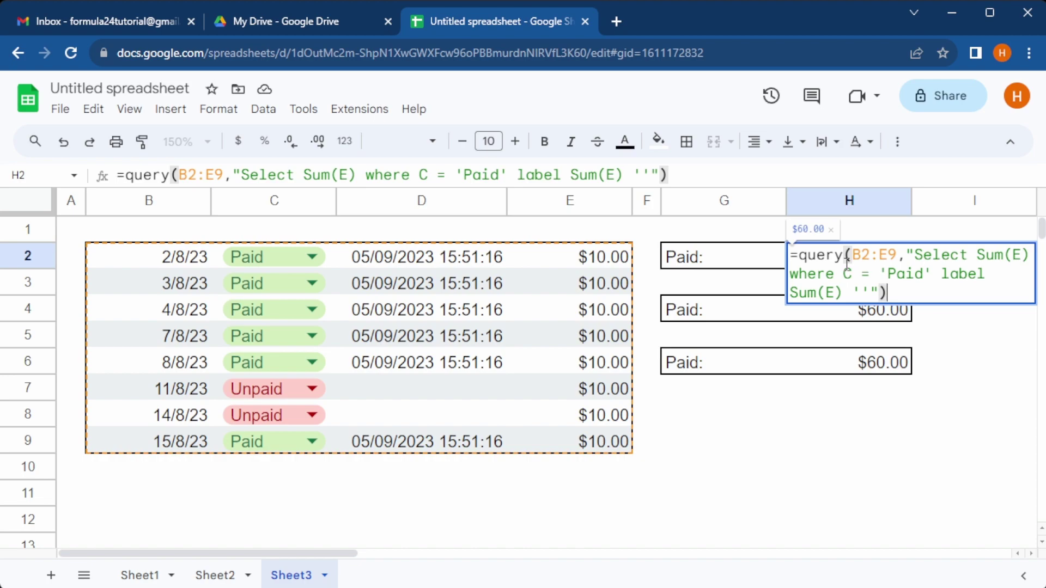